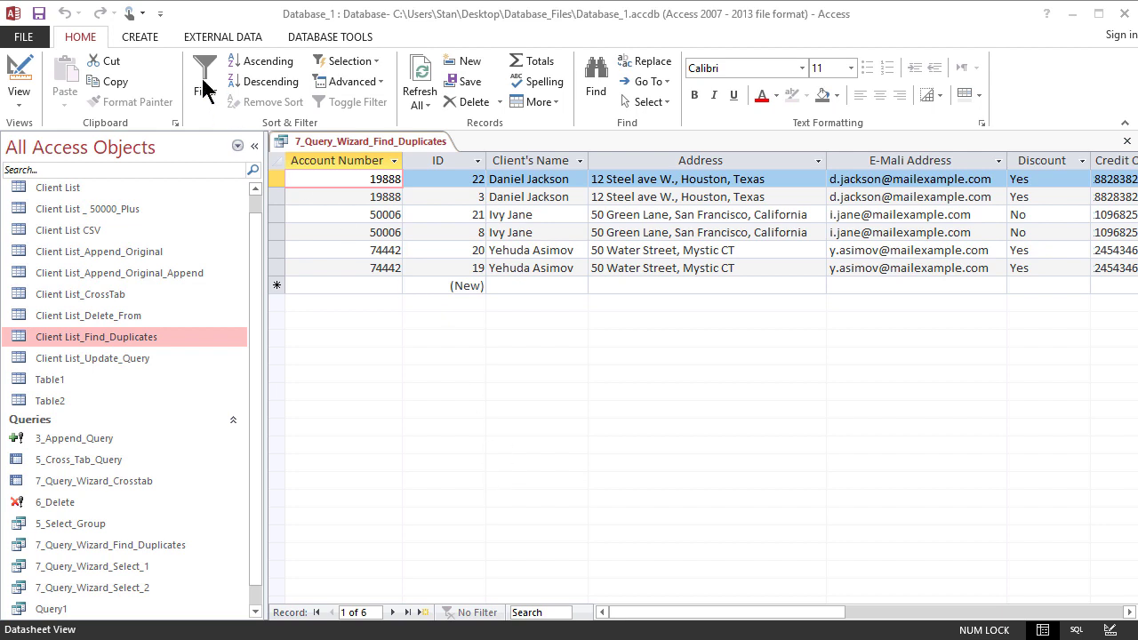
# Open the Client List_Find_Duplicates table in Datasheet View.
pyautogui.click(144, 39)
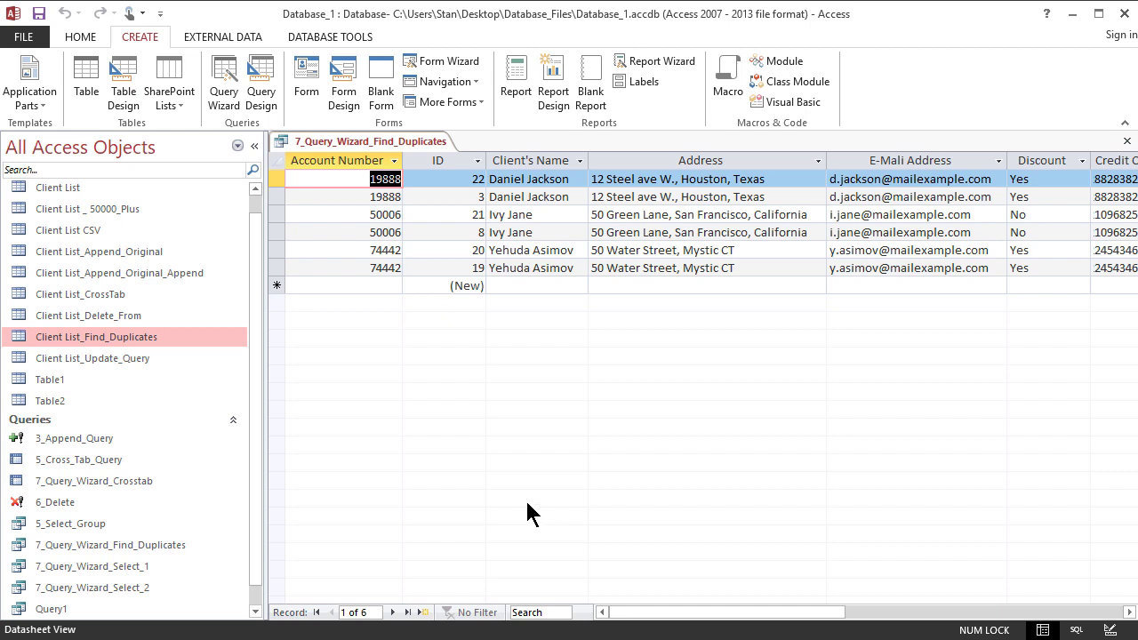
pyautogui.click(184, 337)
pyautogui.rightClick(184, 337)
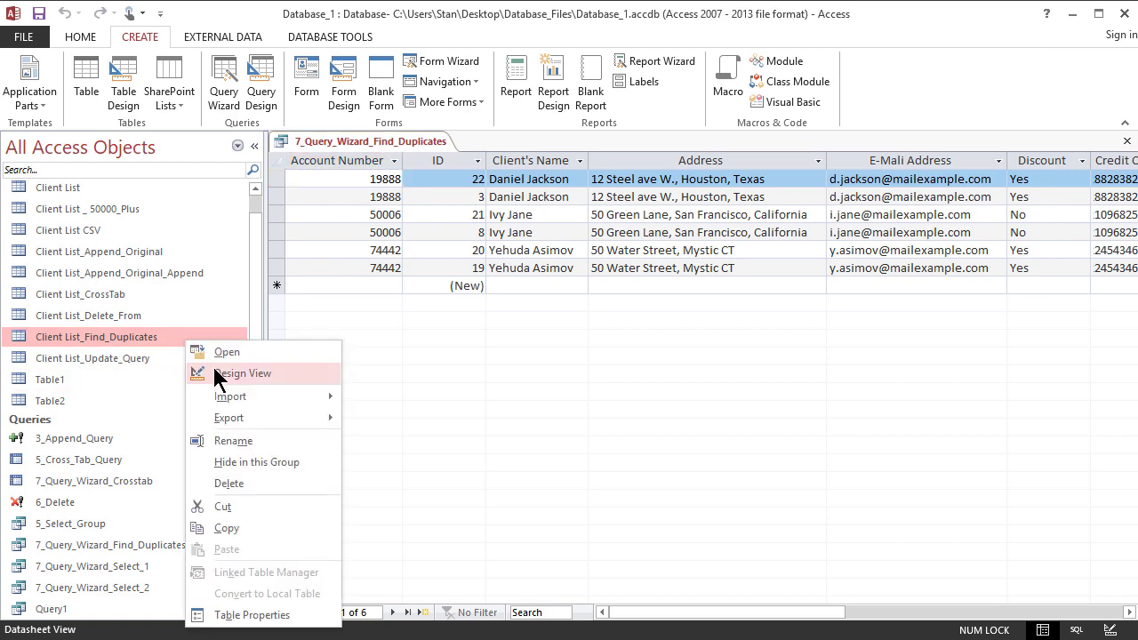
pyautogui.click(216, 355)
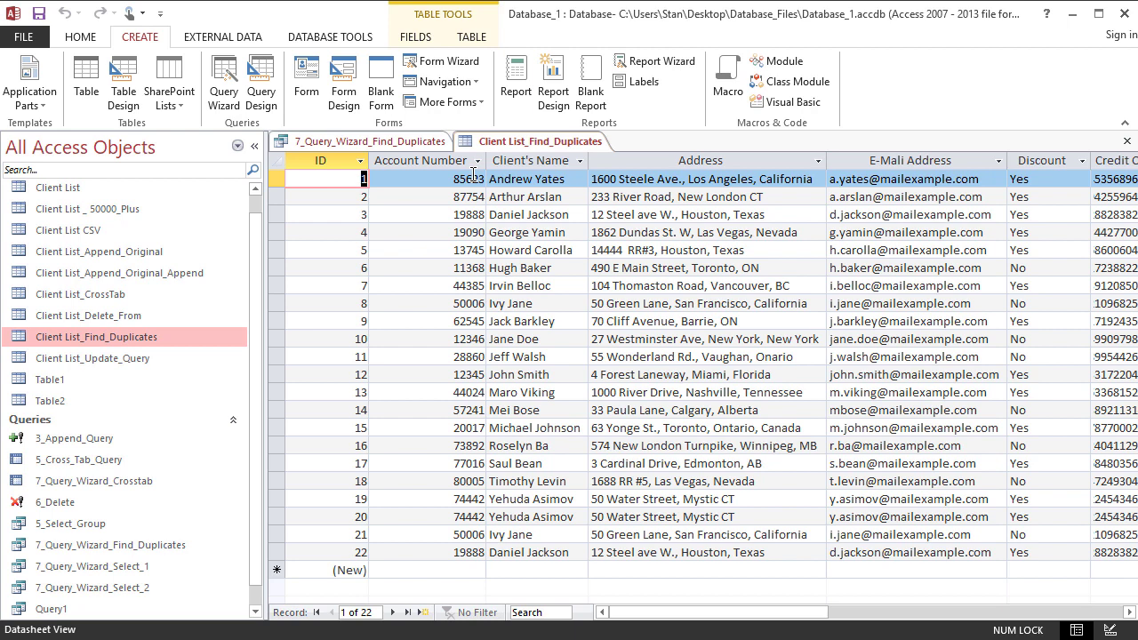
# Compare the duplicate client records with IDs 19 and 20 in the table and in the 7_Query_Wizard_Find_Duplicates query.
pyautogui.click(529, 517)
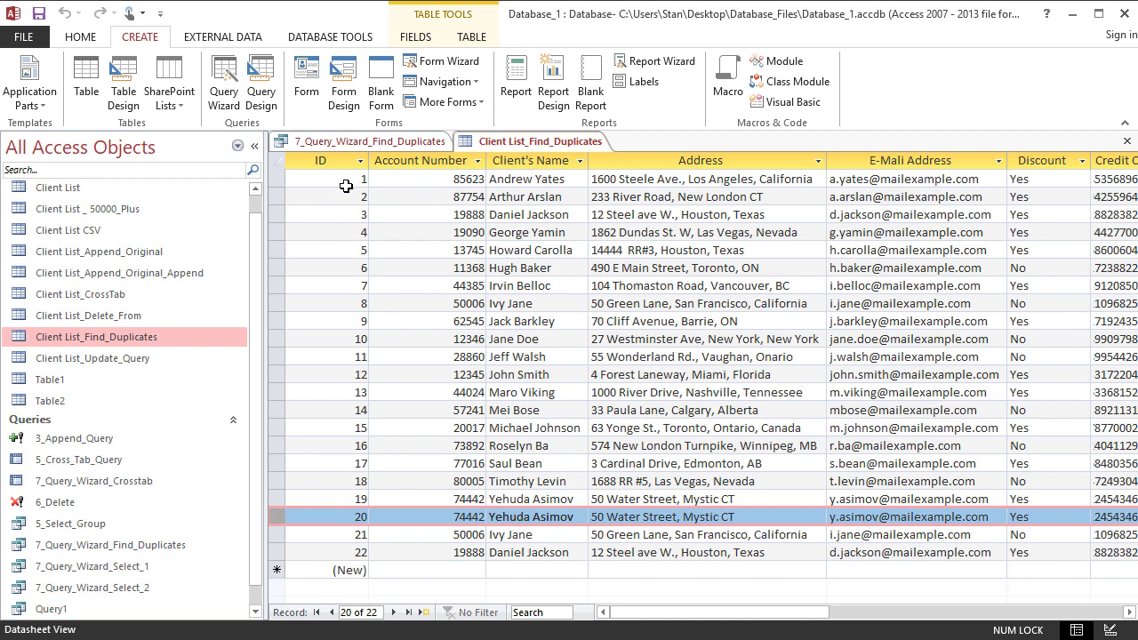
pyautogui.click(360, 143)
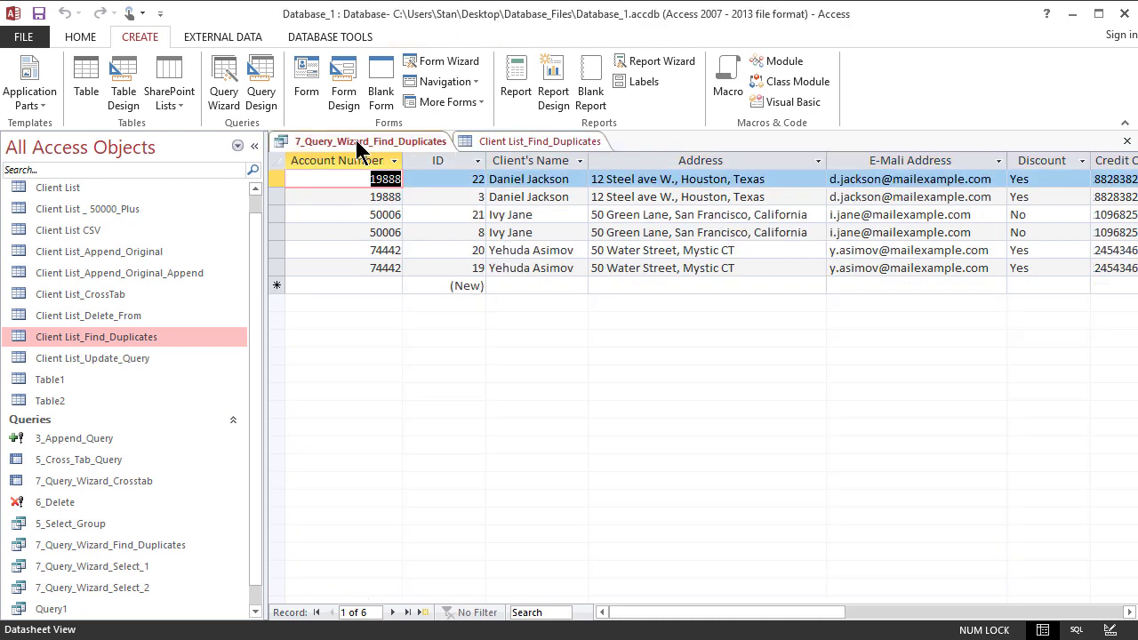
pyautogui.click(514, 251)
pyautogui.click(525, 268)
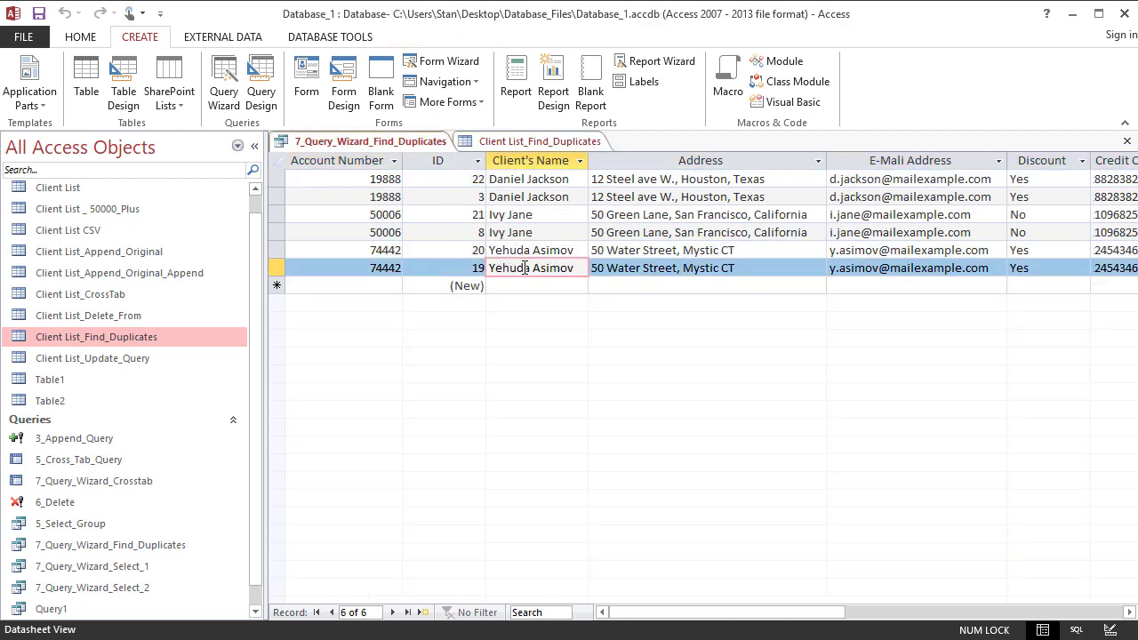
# Delete the duplicate record with ID 20 from the Client List_Find_Duplicates table and confirm the deletion.
pyautogui.click(523, 143)
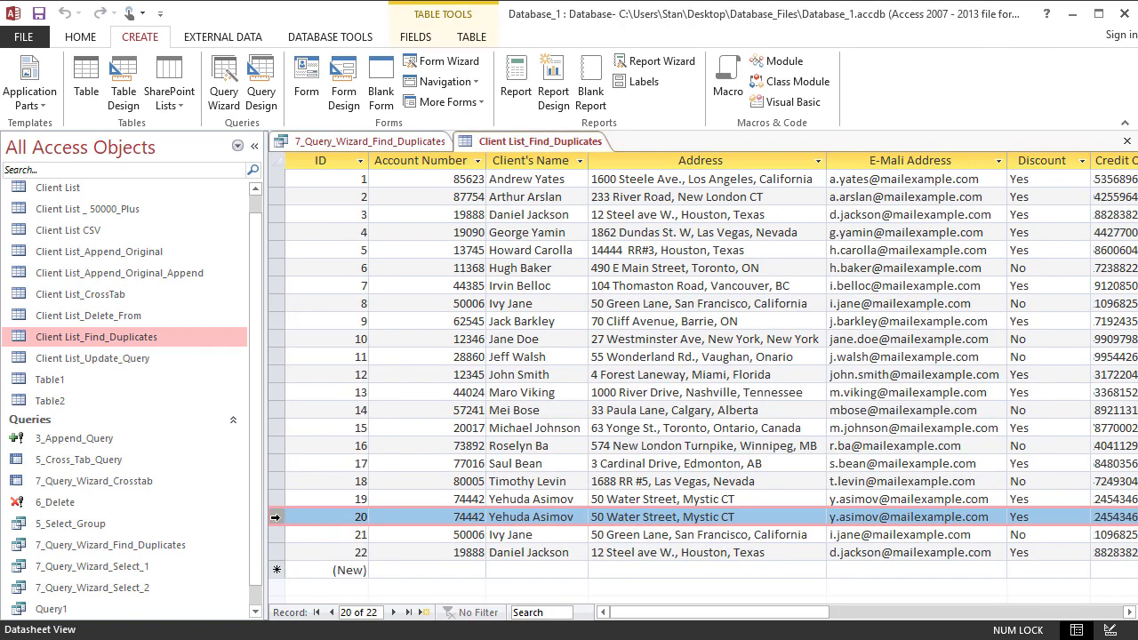
pyautogui.rightClick(275, 516)
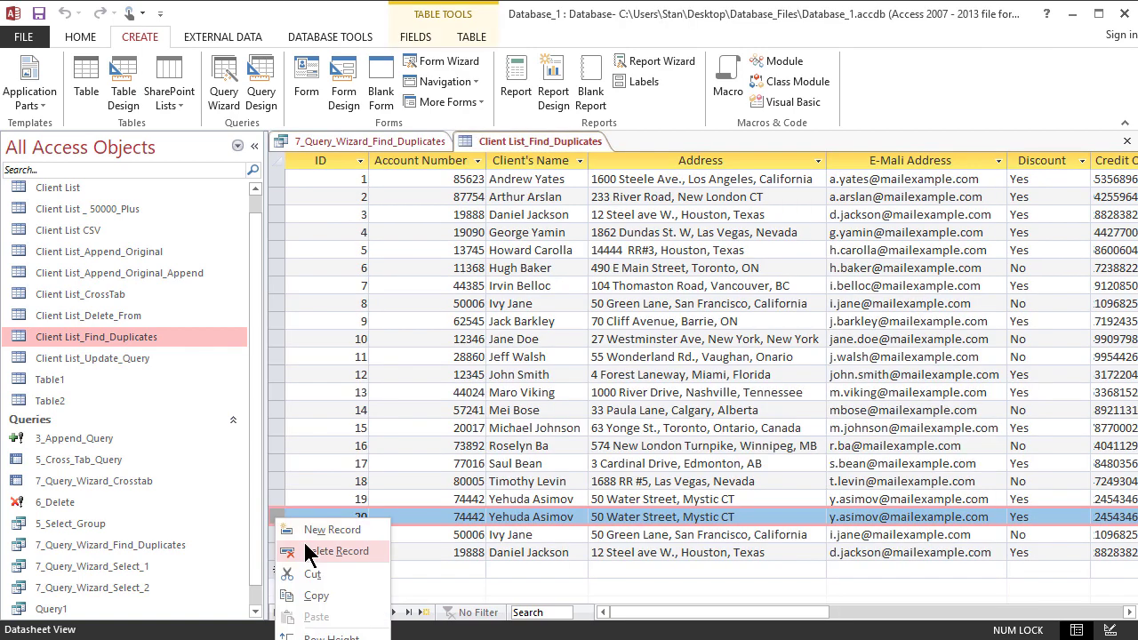
pyautogui.click(336, 551)
pyautogui.click(811, 530)
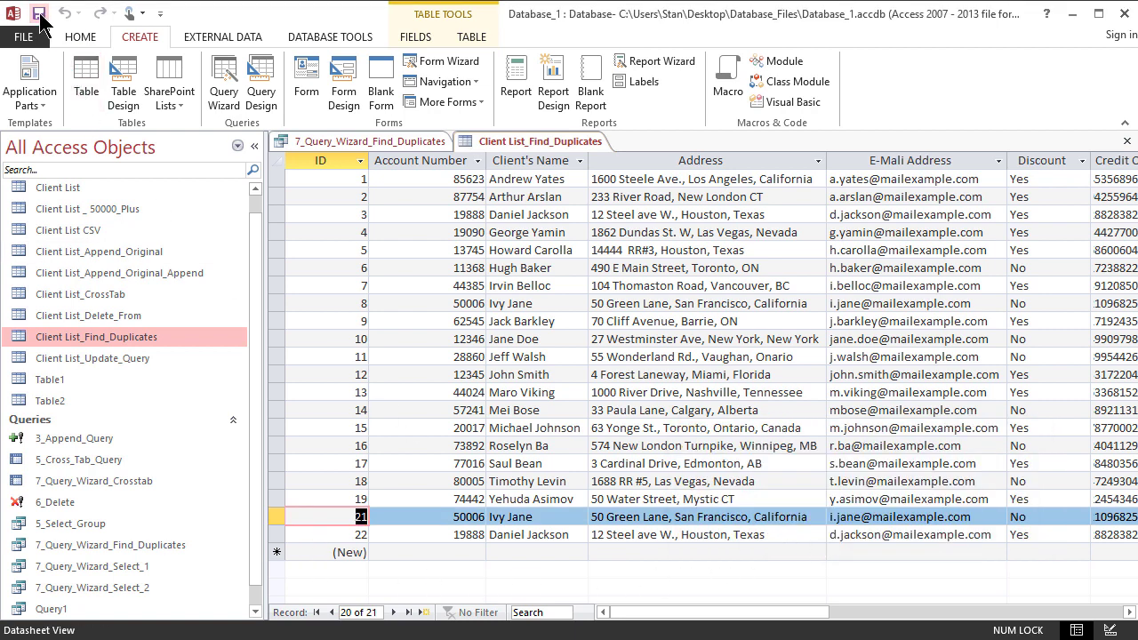
# Rerun the 7_Query_Wizard_Find_Duplicates query from Design View and close it.
pyautogui.click(278, 499)
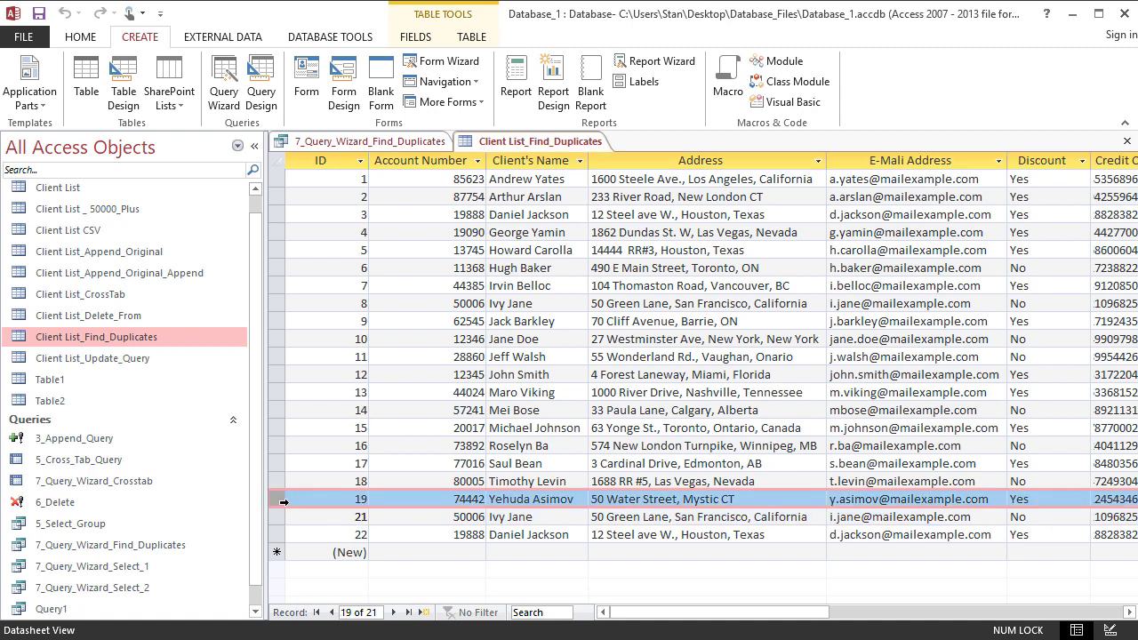
pyautogui.click(363, 142)
pyautogui.rightClick(364, 143)
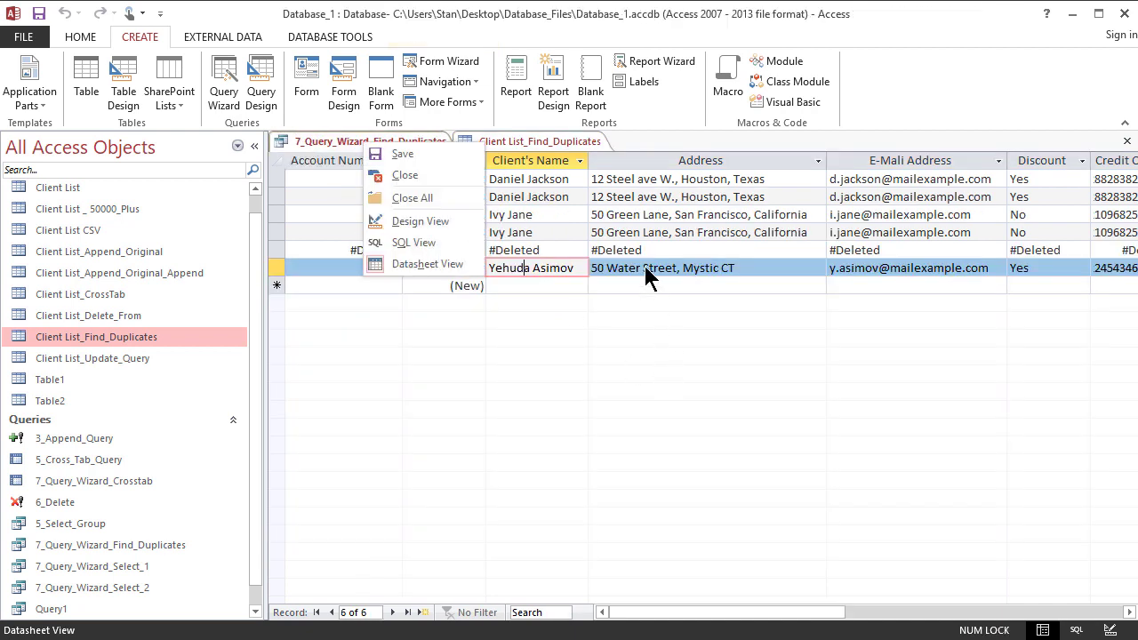
pyautogui.press('Escape')
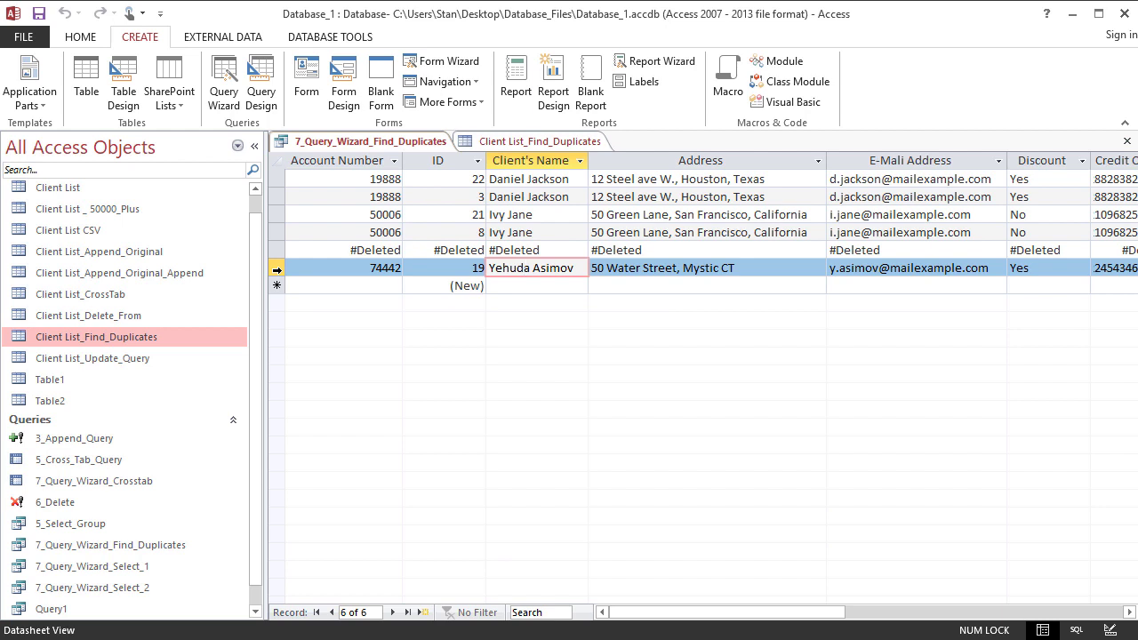
pyautogui.rightClick(336, 145)
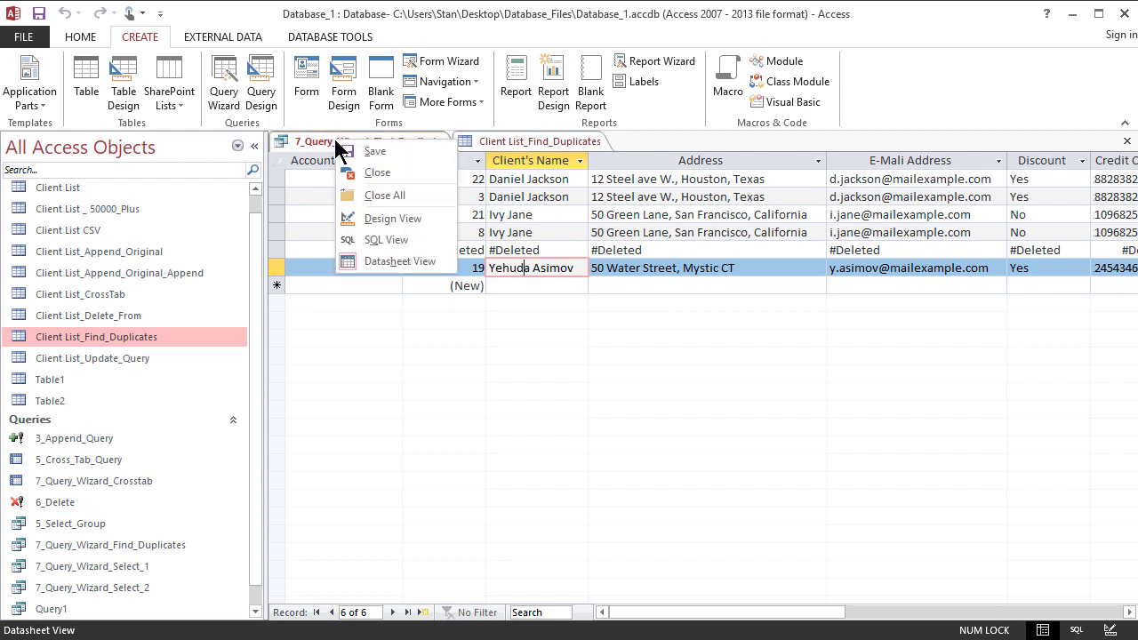
pyautogui.click(405, 221)
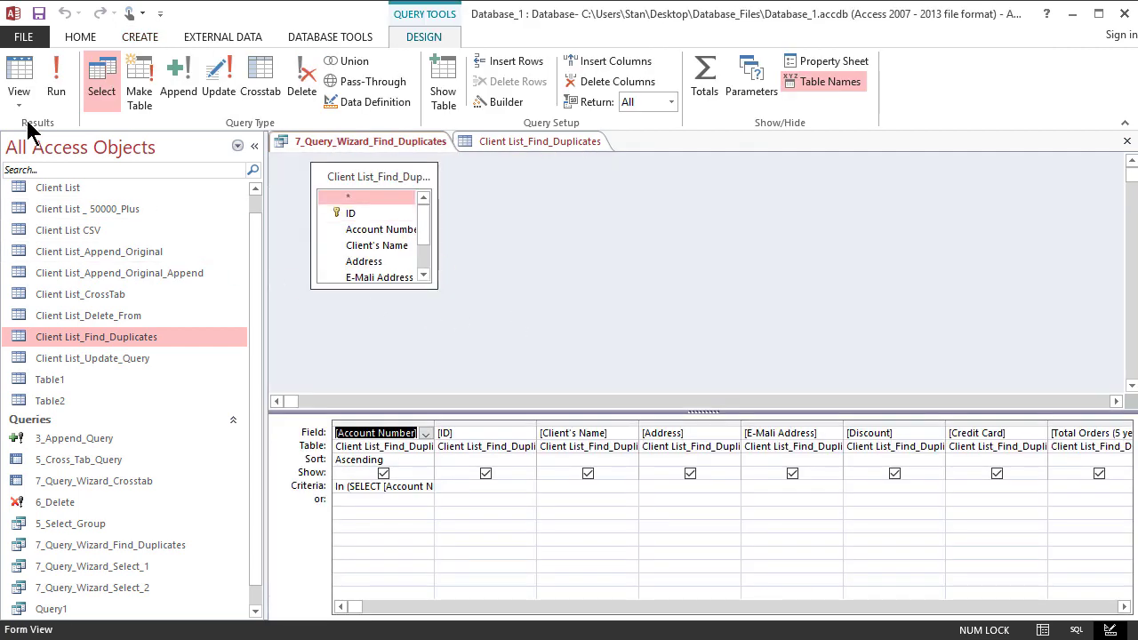
pyautogui.click(56, 80)
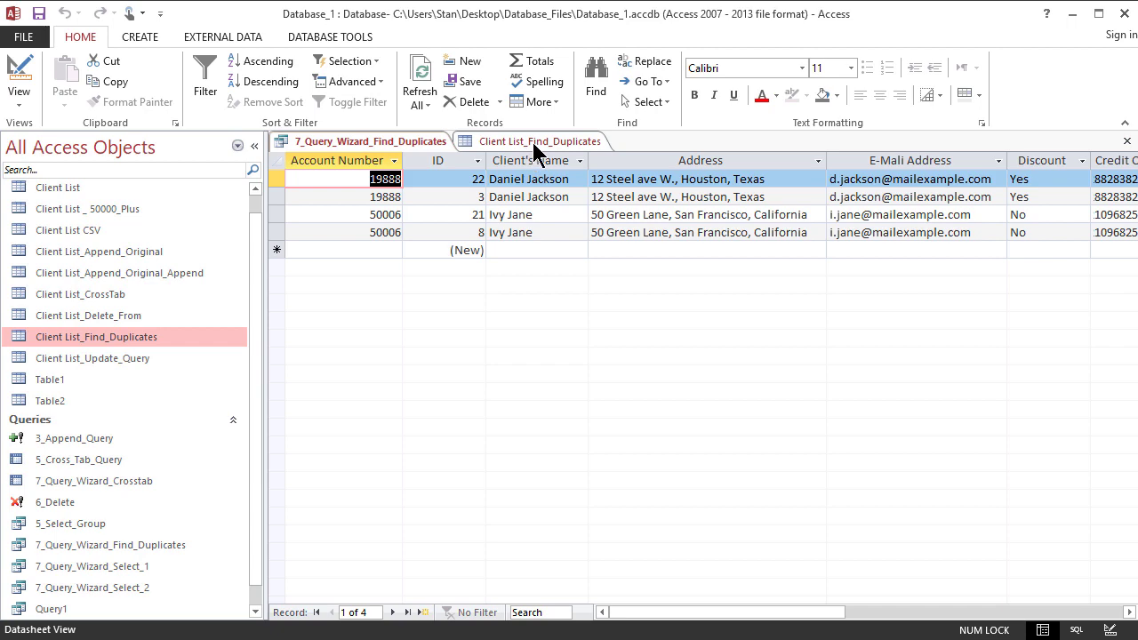
pyautogui.rightClick(393, 145)
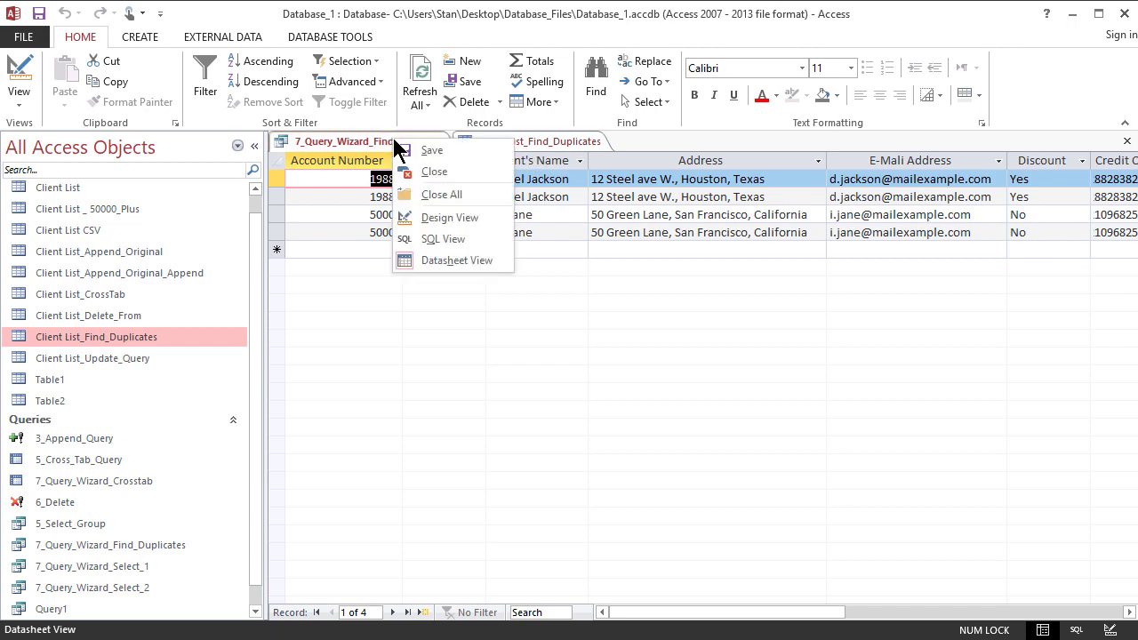
pyautogui.click(433, 171)
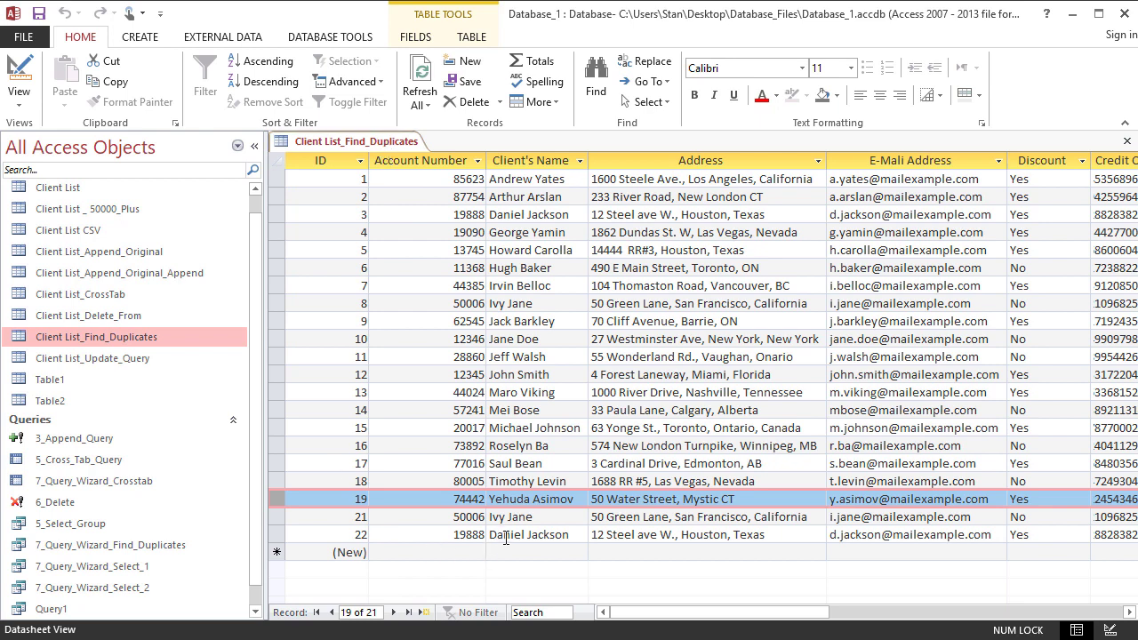
# Sort the Client List_Find_Duplicates table by Client's Name in ascending order and check the repeated client records.
pyautogui.click(510, 181)
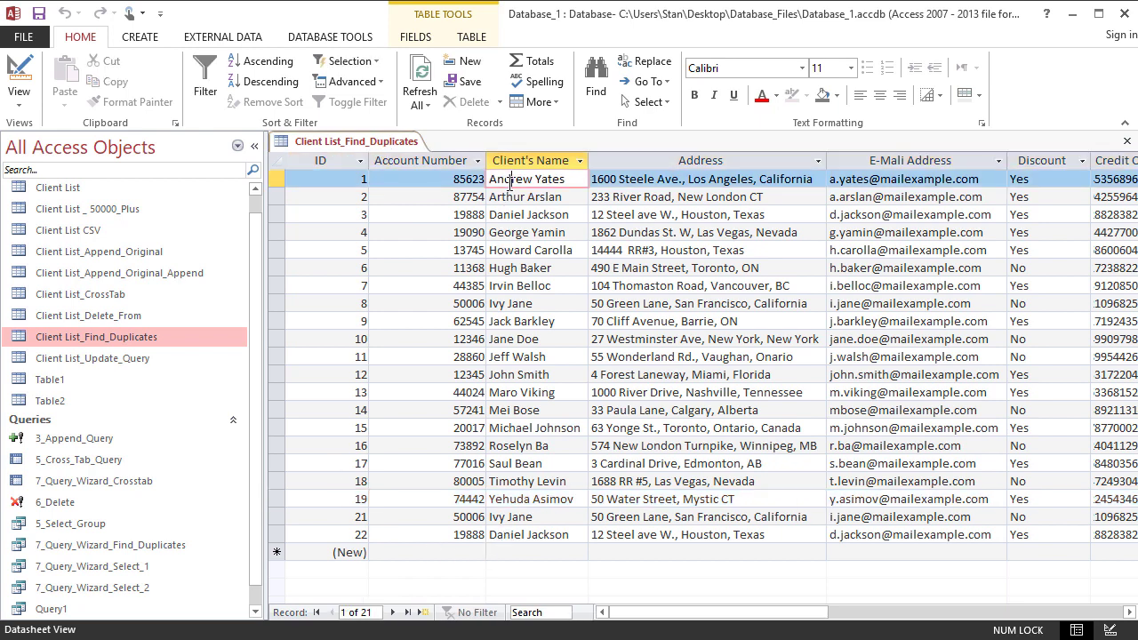
pyautogui.click(273, 64)
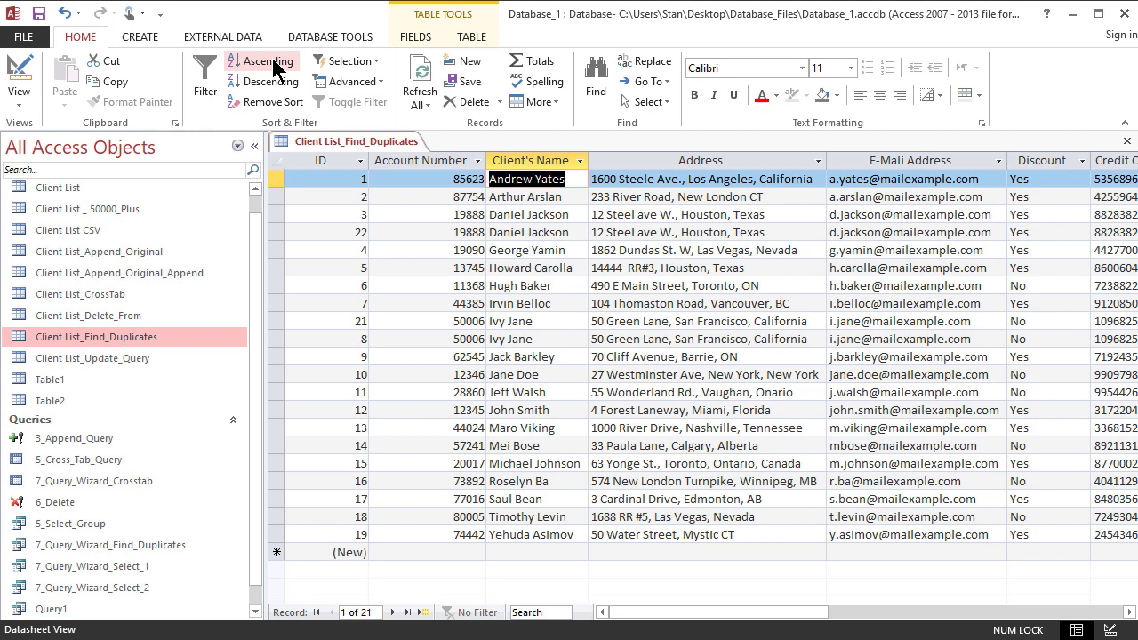
pyautogui.click(551, 217)
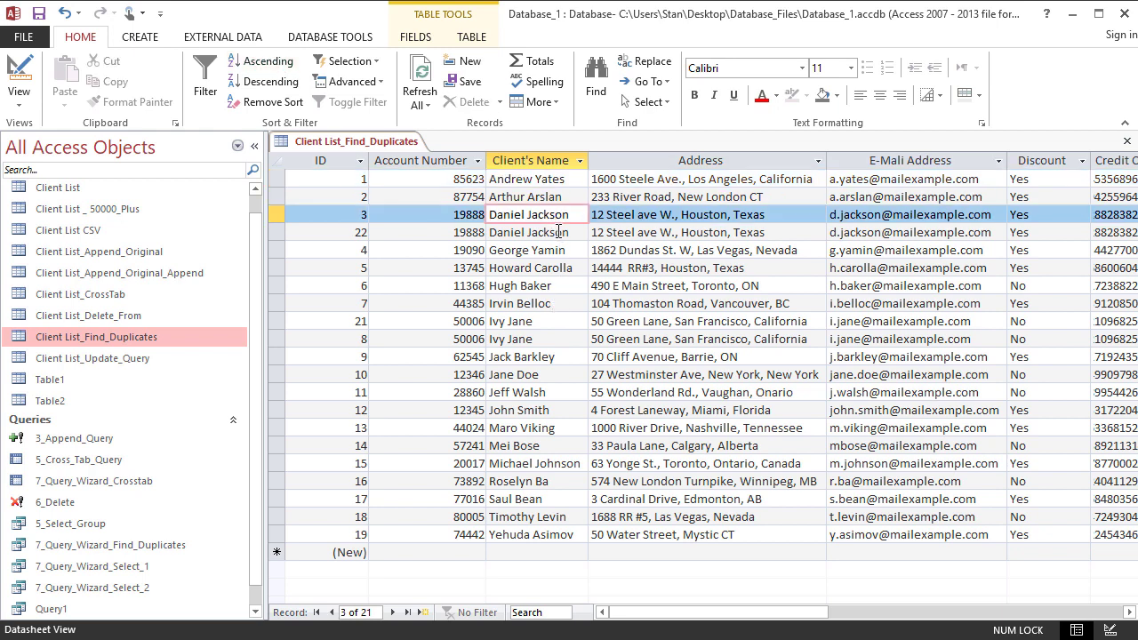
pyautogui.click(559, 232)
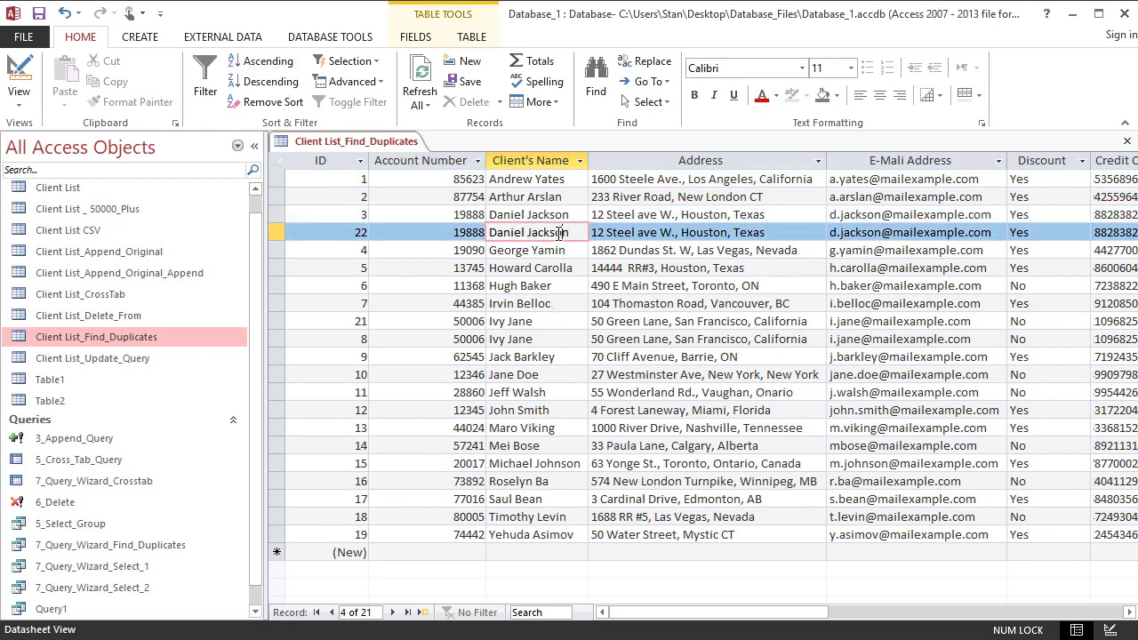
pyautogui.click(531, 321)
pyautogui.click(549, 340)
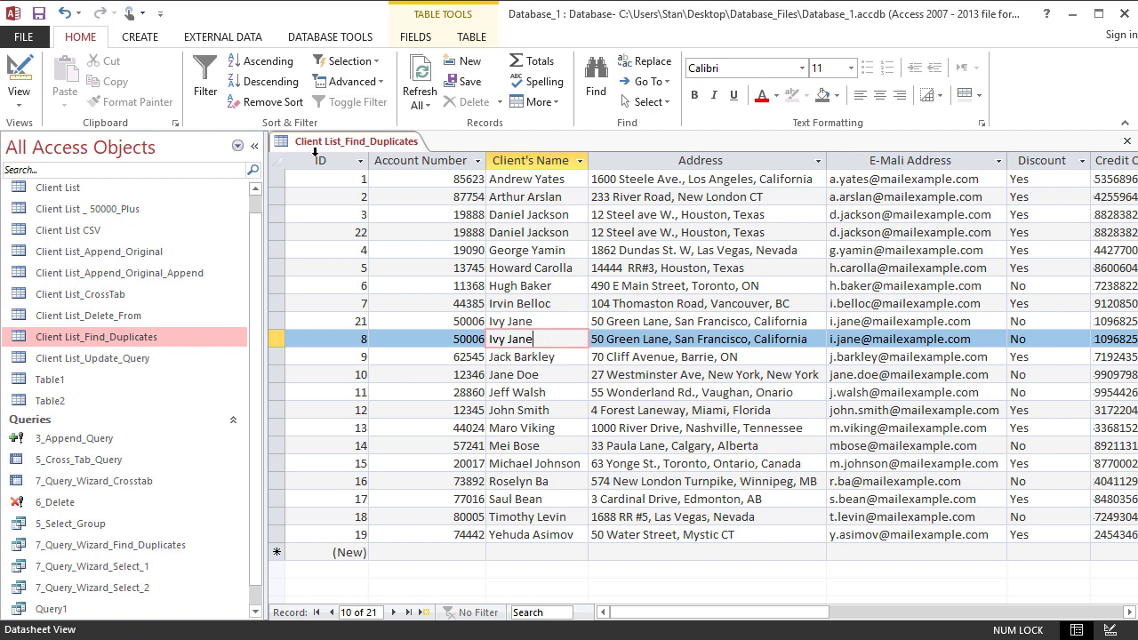
# Create a new query in Design View based on the Client List_Find_Duplicates table.
pyautogui.click(144, 39)
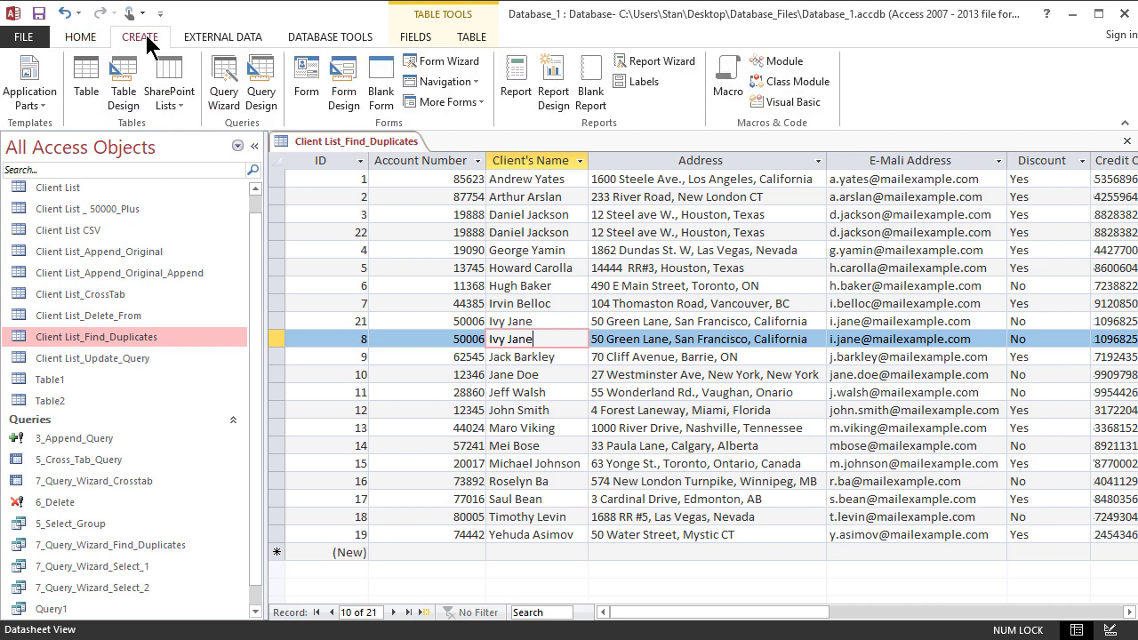
pyautogui.click(260, 80)
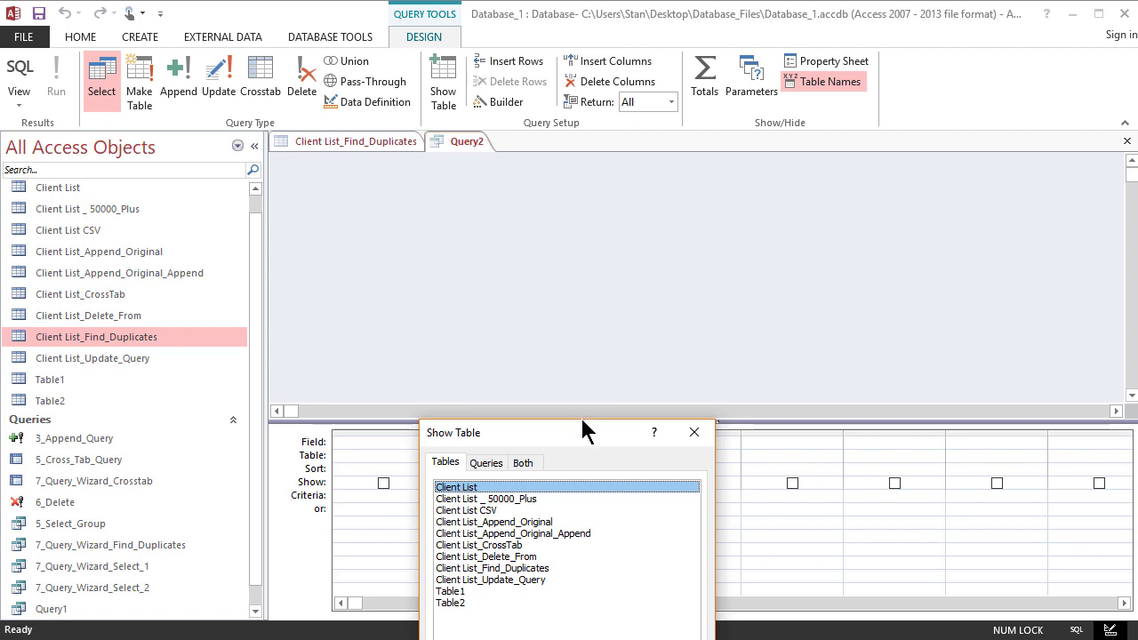
pyautogui.moveTo(583, 431); pyautogui.dragTo(561, 213)
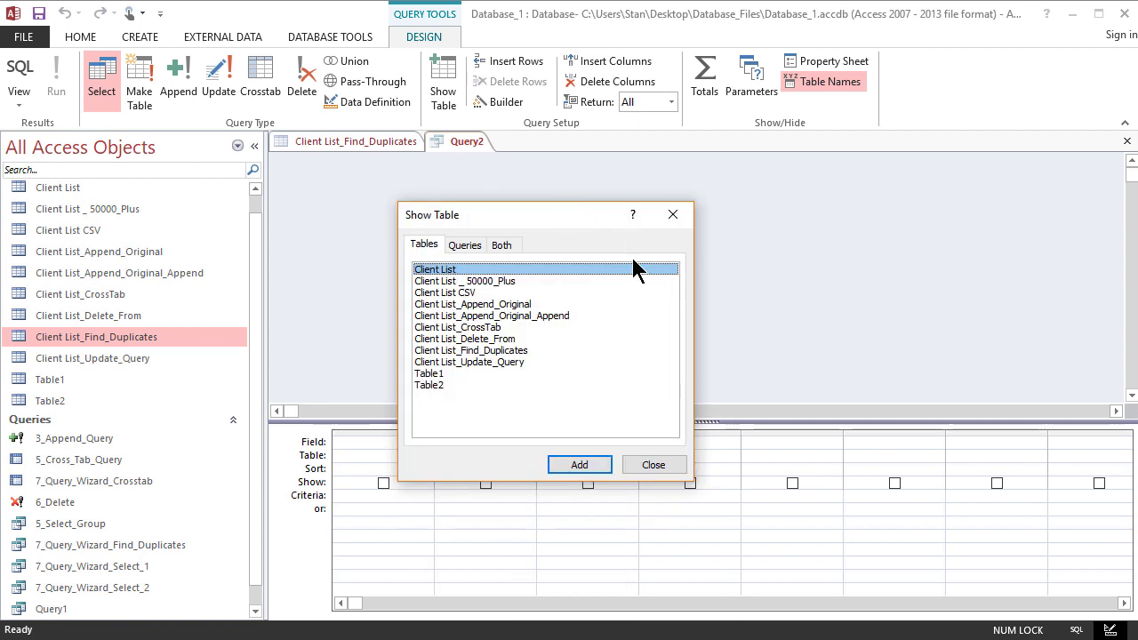
pyautogui.click(452, 351)
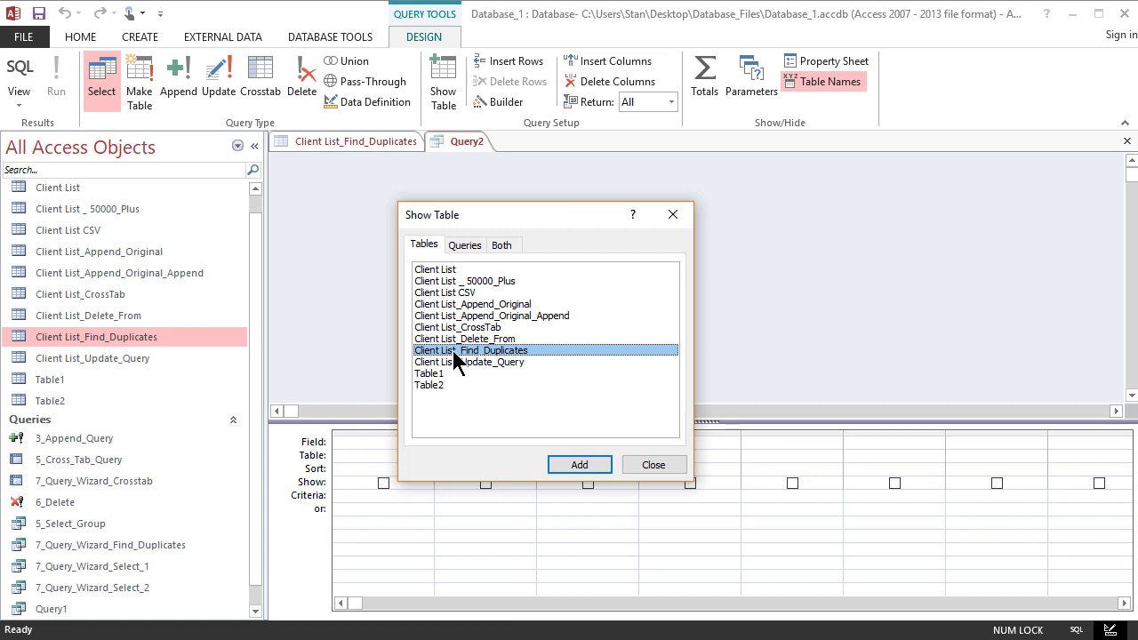
pyautogui.click(579, 465)
pyautogui.click(673, 214)
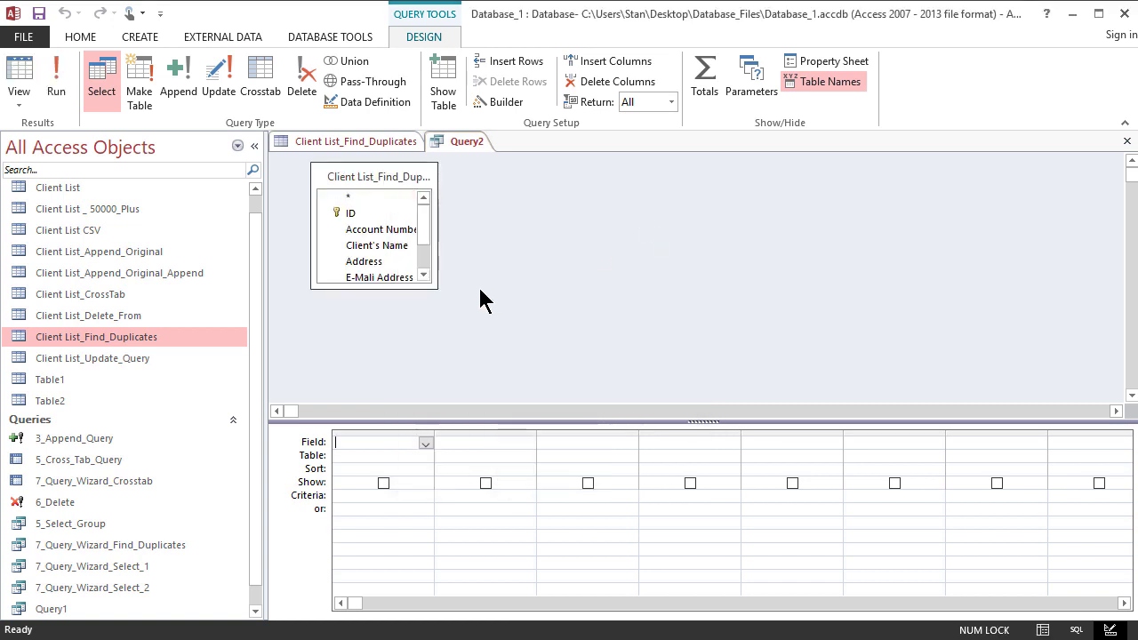
# Enlarge the table's field list and add all fields from ID through Total Orders (5 years) to the query grid.
pyautogui.moveTo(437, 287); pyautogui.dragTo(727, 380)
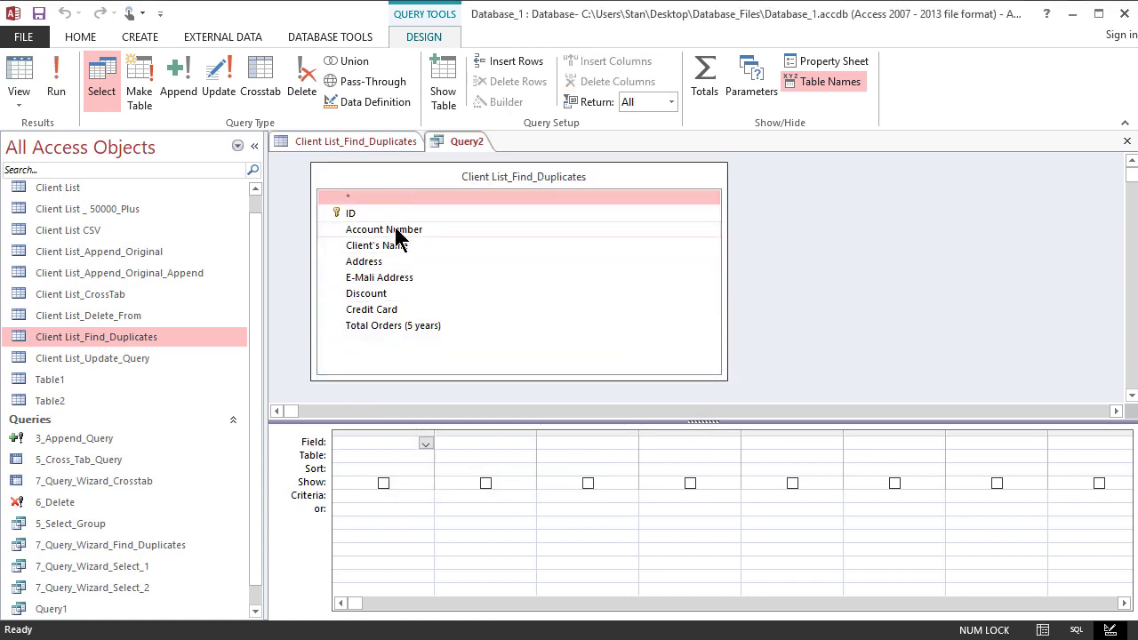
pyautogui.click(397, 230)
pyautogui.click(375, 213)
pyautogui.keyDown('shift'); pyautogui.click(402, 322); pyautogui.keyUp('shift')
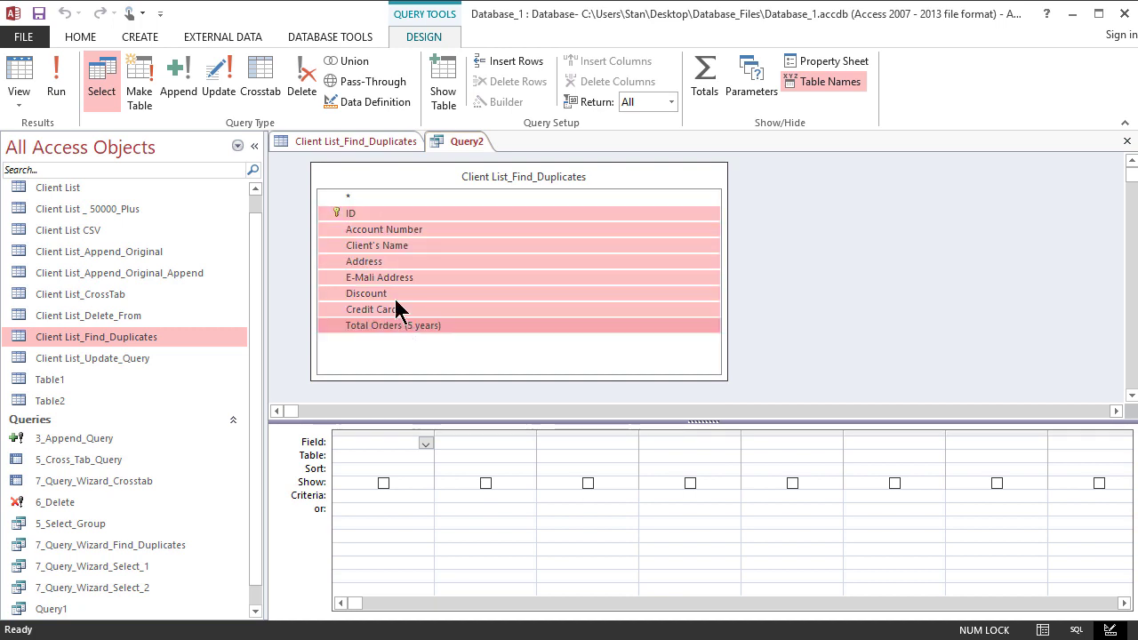
pyautogui.moveTo(360, 212); pyautogui.dragTo(381, 444)
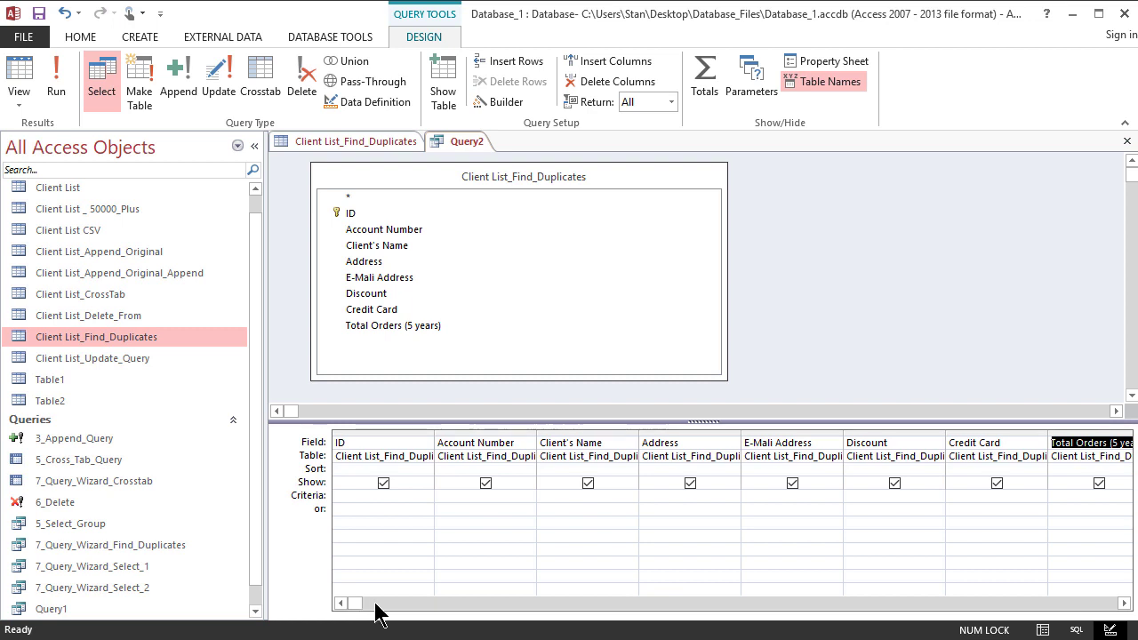
# Turn on Totals to group every field and remove the ID column from the query grid.
pyautogui.click(713, 71)
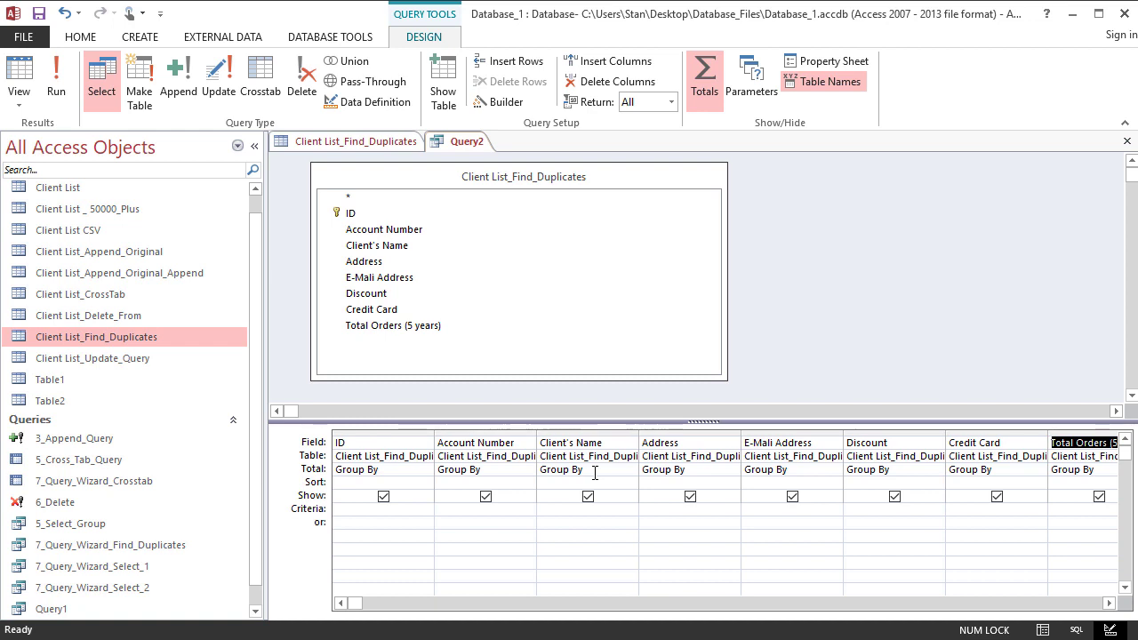
pyautogui.click(407, 433)
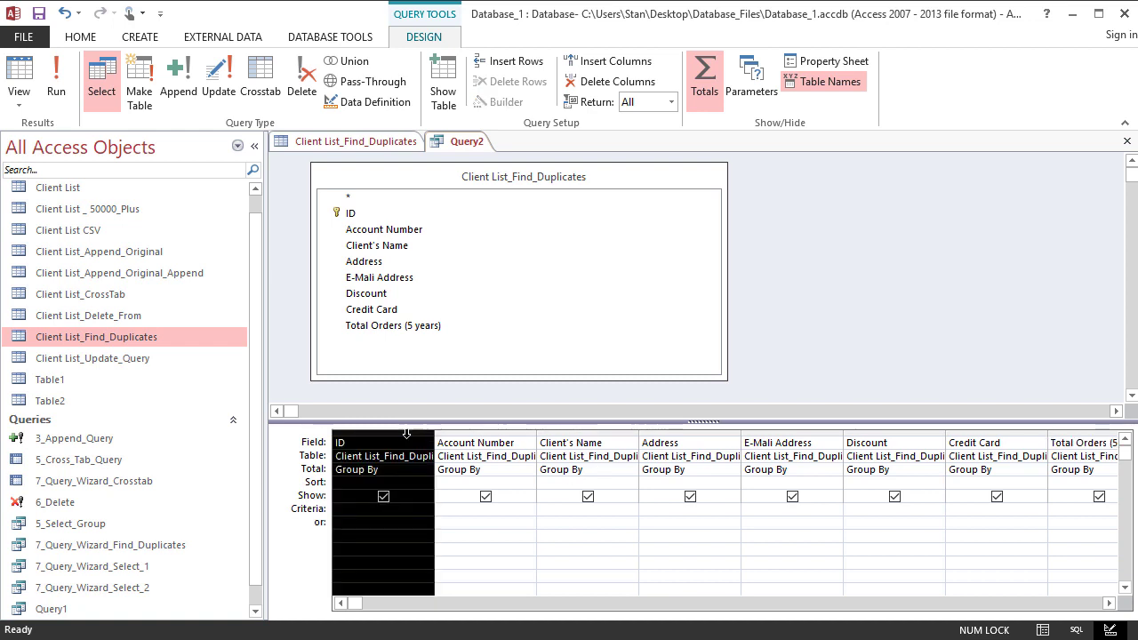
pyautogui.rightClick(407, 433)
pyautogui.click(366, 489)
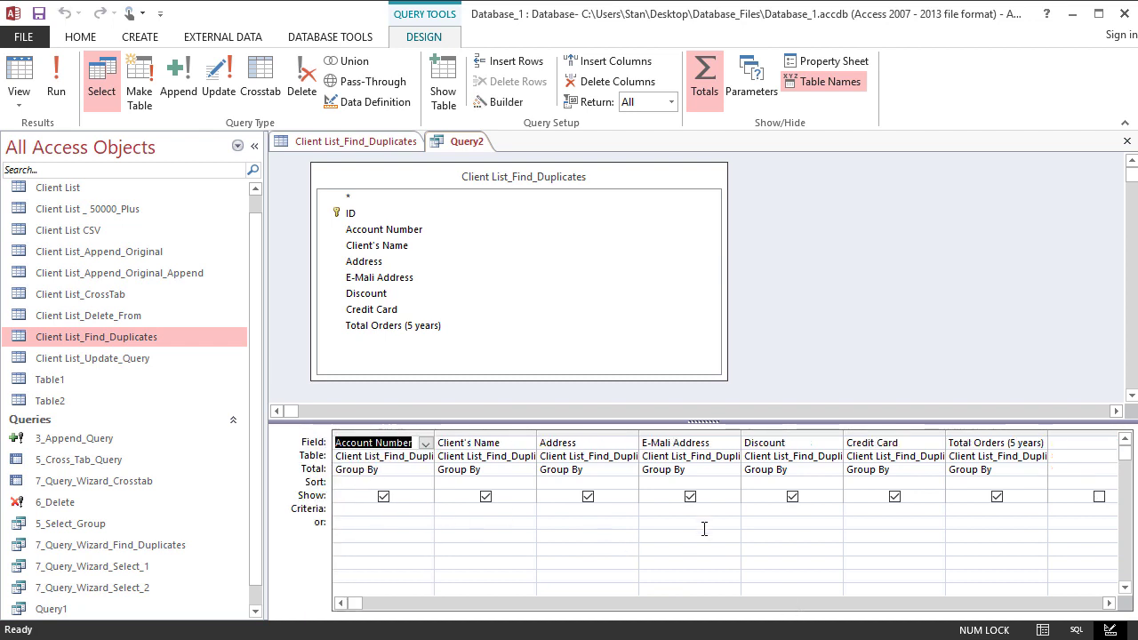
# Save the query as 7_Remove_duplicates.
pyautogui.click(39, 14)
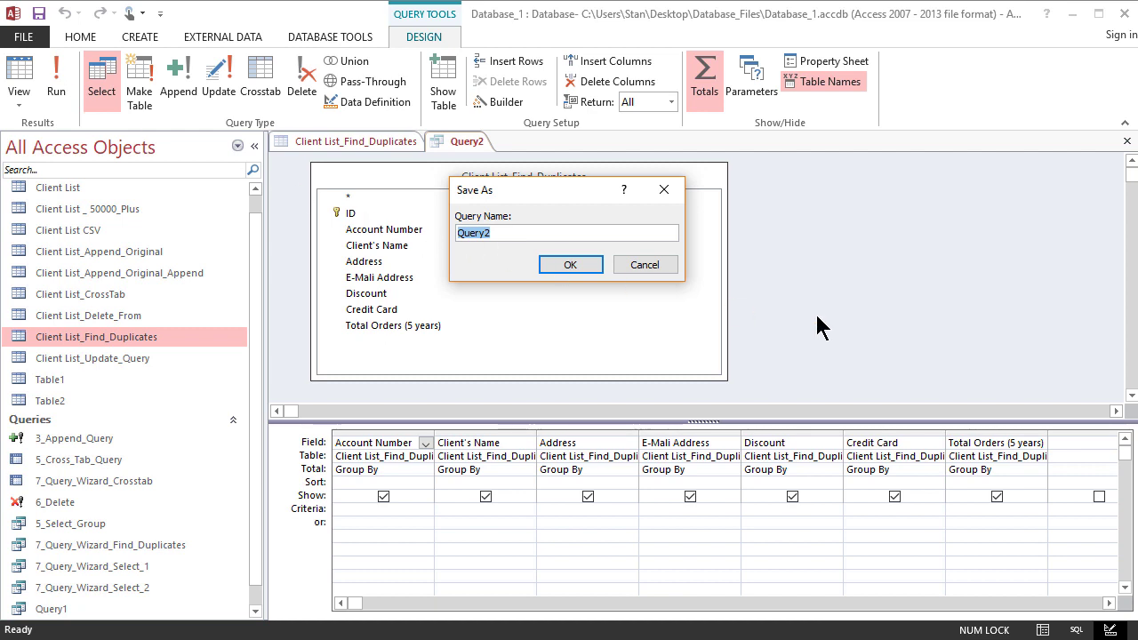
pyautogui.write('7_')
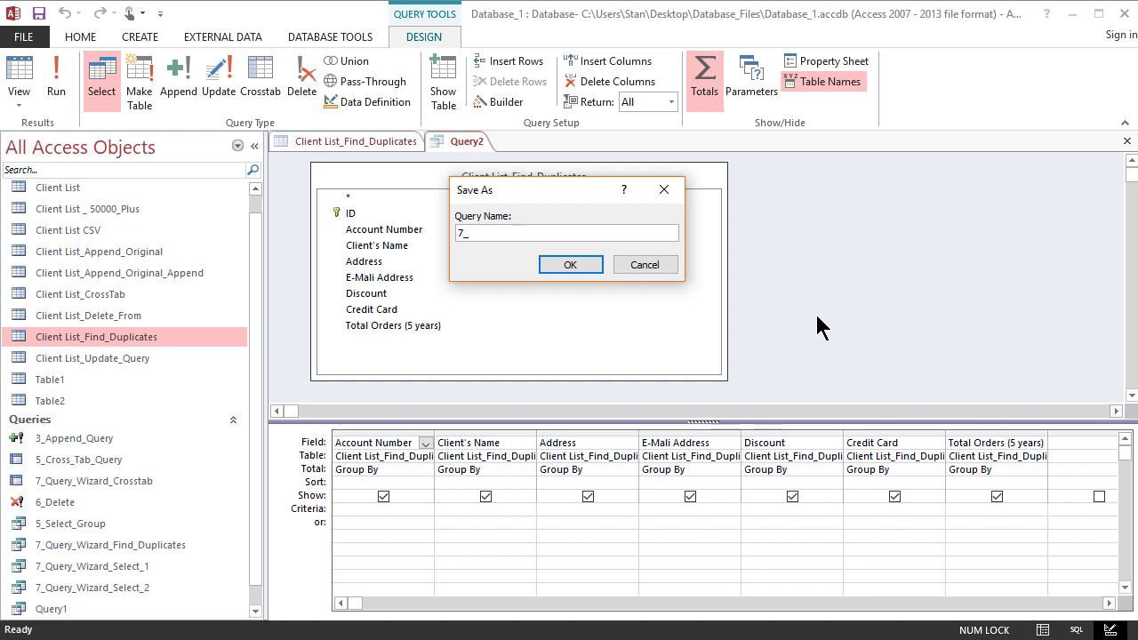
pyautogui.write('RE')
pyautogui.press('BackSpace')
pyautogui.write('emove_duplicates')
pyautogui.click(572, 264)
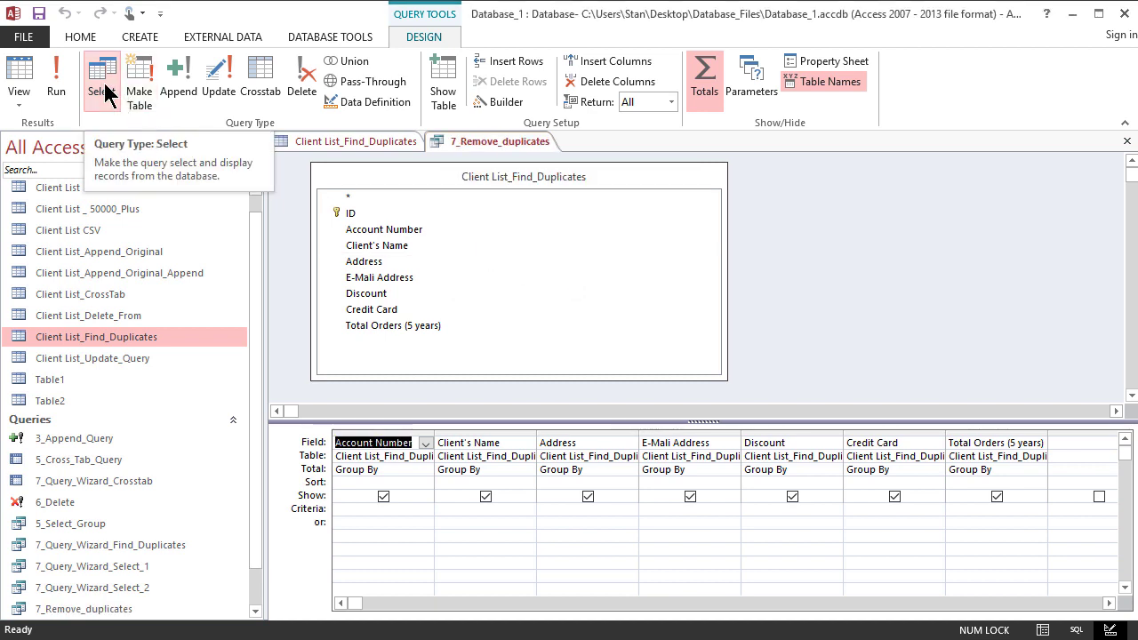
# Run the query and compare its grouped records with those in the Client List_Find_Duplicates table.
pyautogui.click(57, 82)
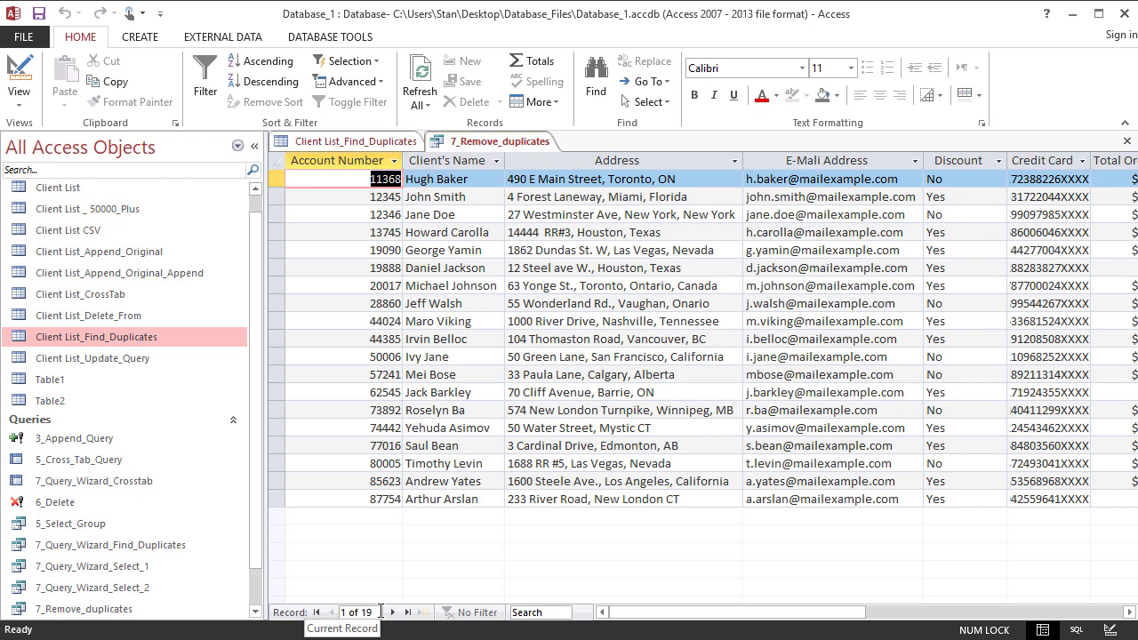
pyautogui.click(474, 358)
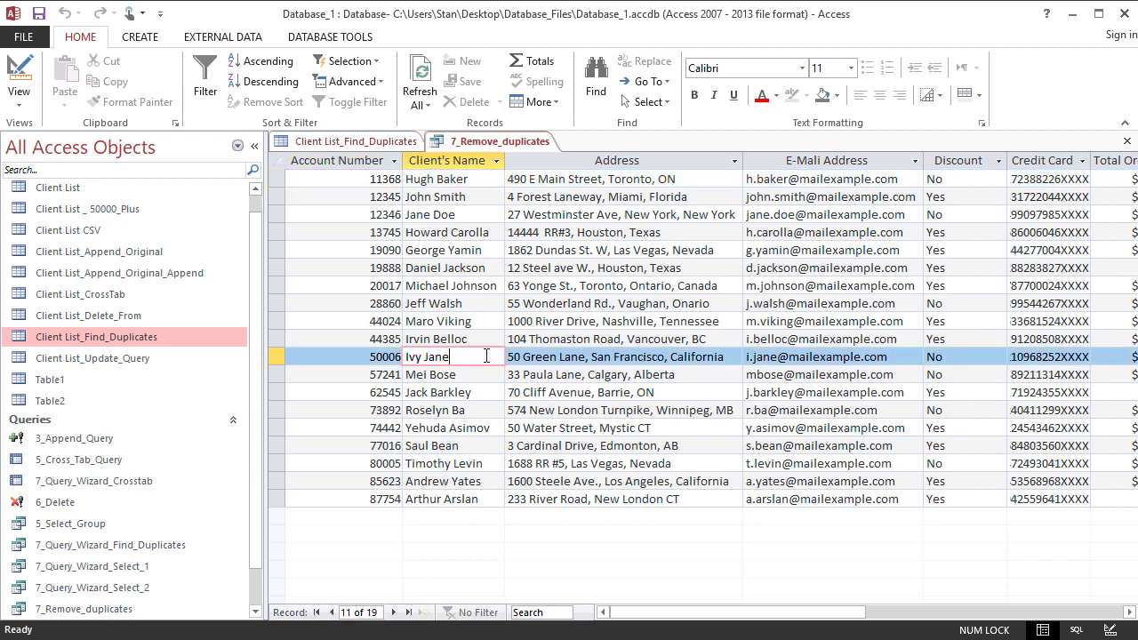
pyautogui.moveTo(452, 357); pyautogui.dragTo(406, 357)
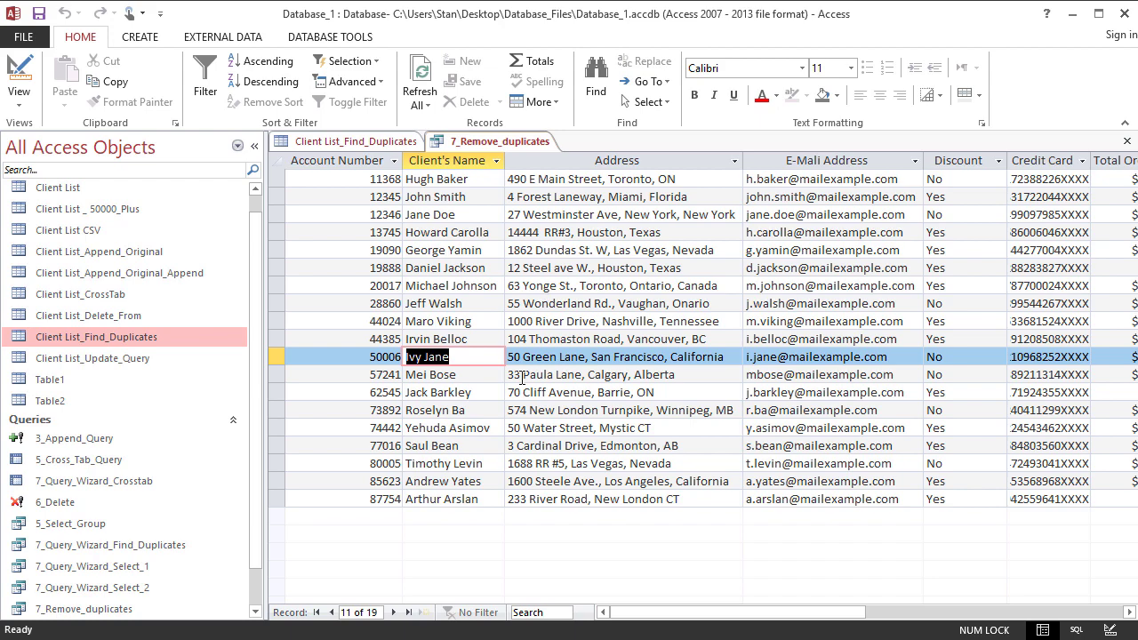
pyautogui.moveTo(632, 613); pyautogui.dragTo(573, 610)
pyautogui.click(346, 144)
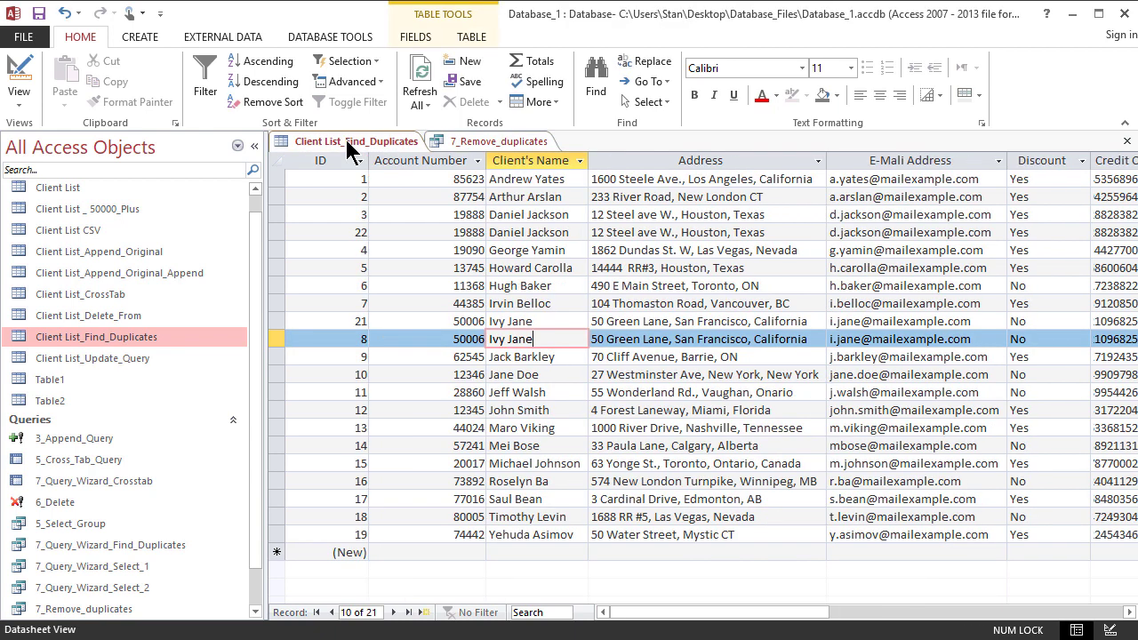
# Add the ID field as the first column of the 7_Remove_duplicates query, grouped like the others, and run it again.
pyautogui.click(491, 141)
pyautogui.rightClick(492, 142)
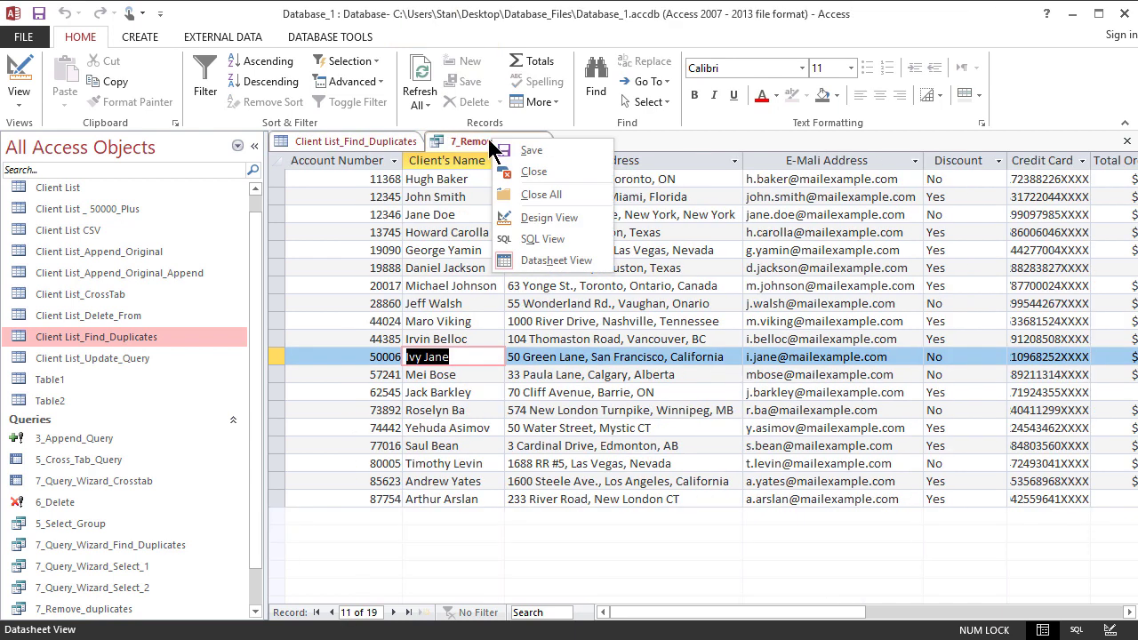
pyautogui.click(534, 217)
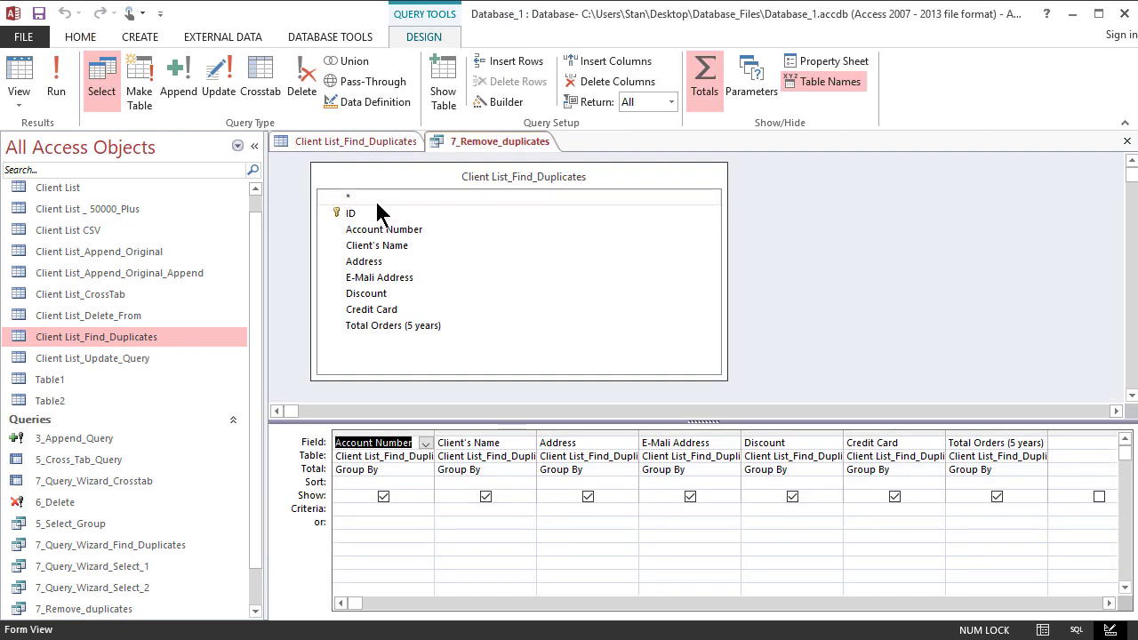
pyautogui.moveTo(368, 212); pyautogui.dragTo(360, 442)
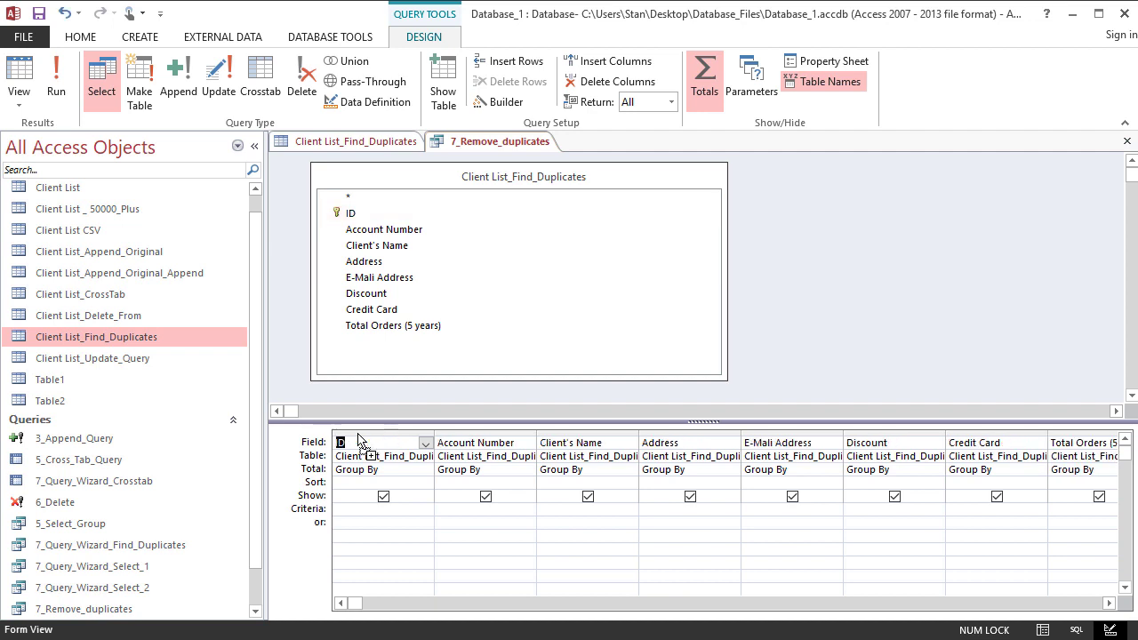
pyautogui.click(417, 472)
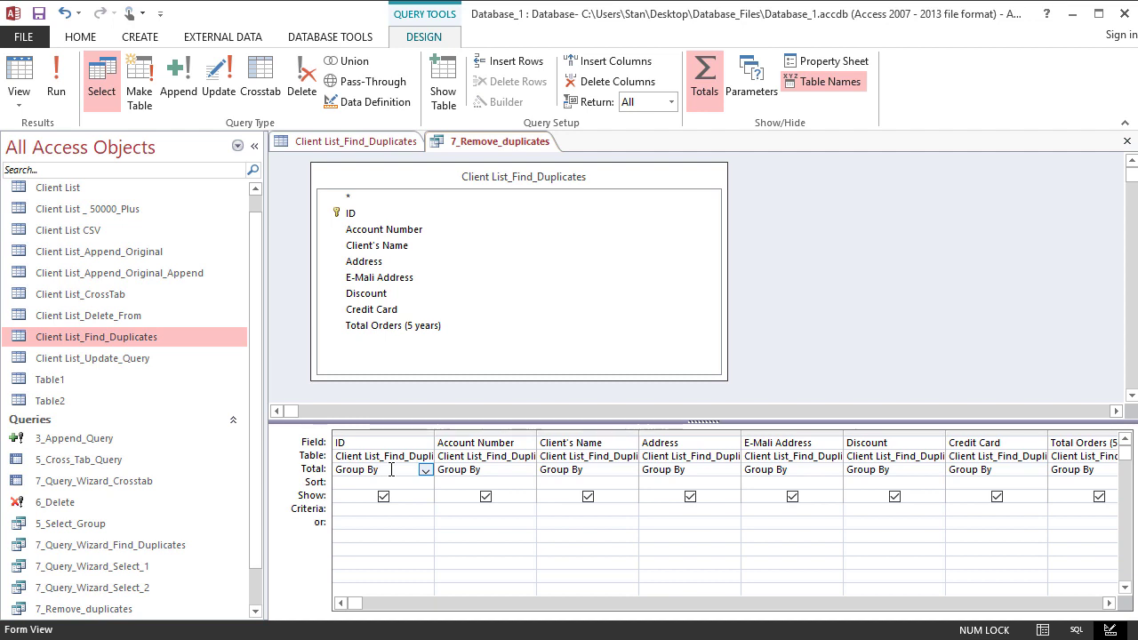
pyautogui.click(61, 79)
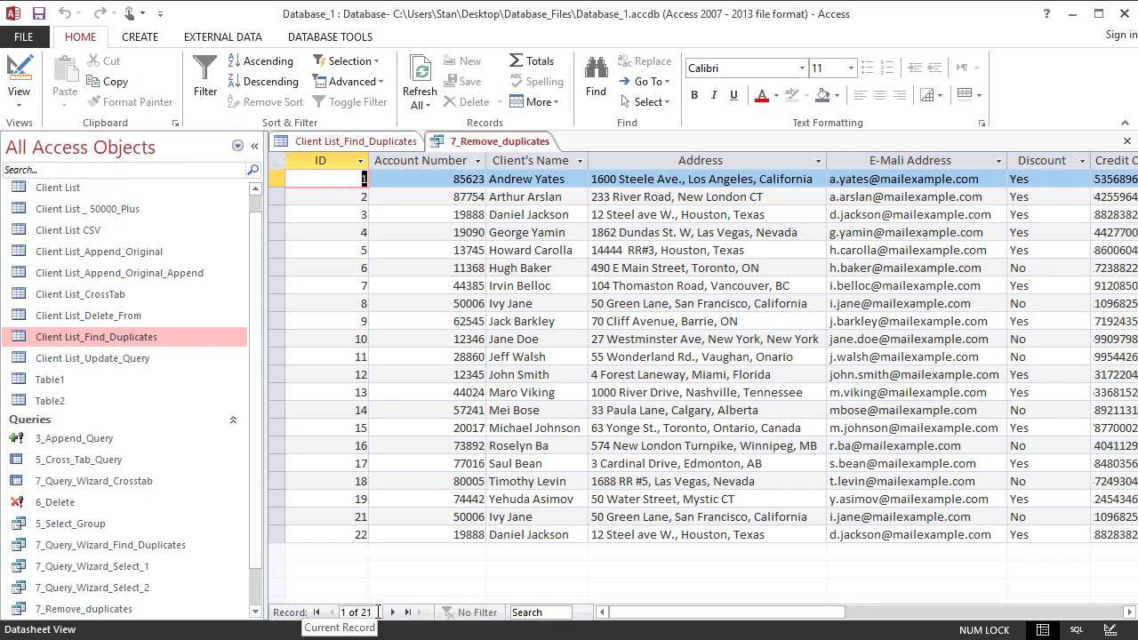
# Sort the query results by Client's Name in ascending order and compare the IDs of the repeated client records.
pyautogui.click(531, 303)
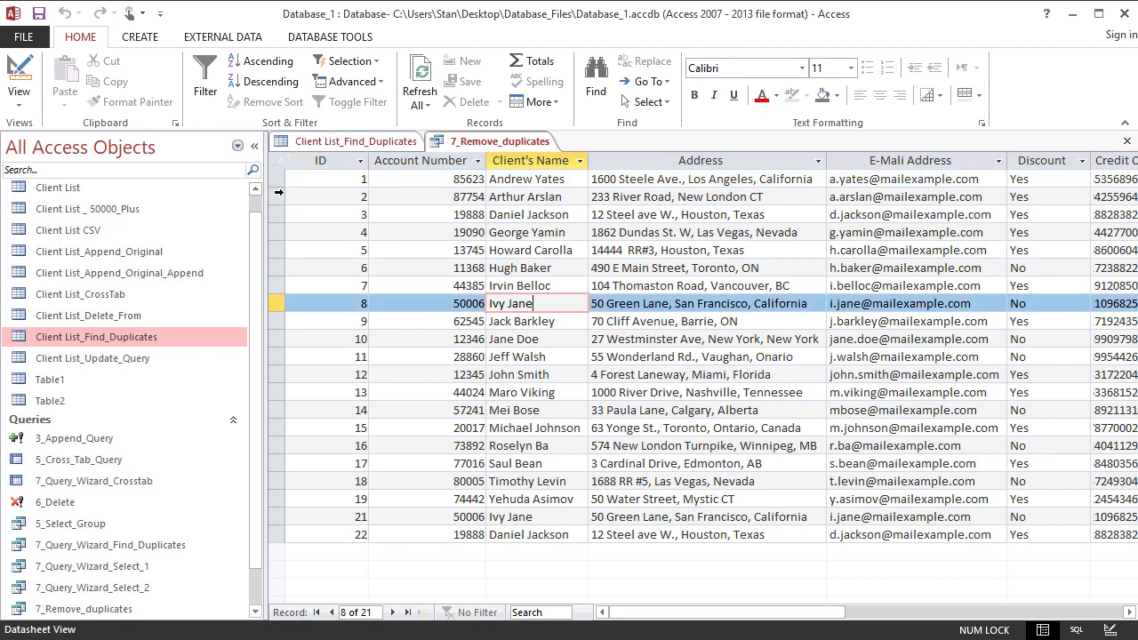
pyautogui.click(264, 60)
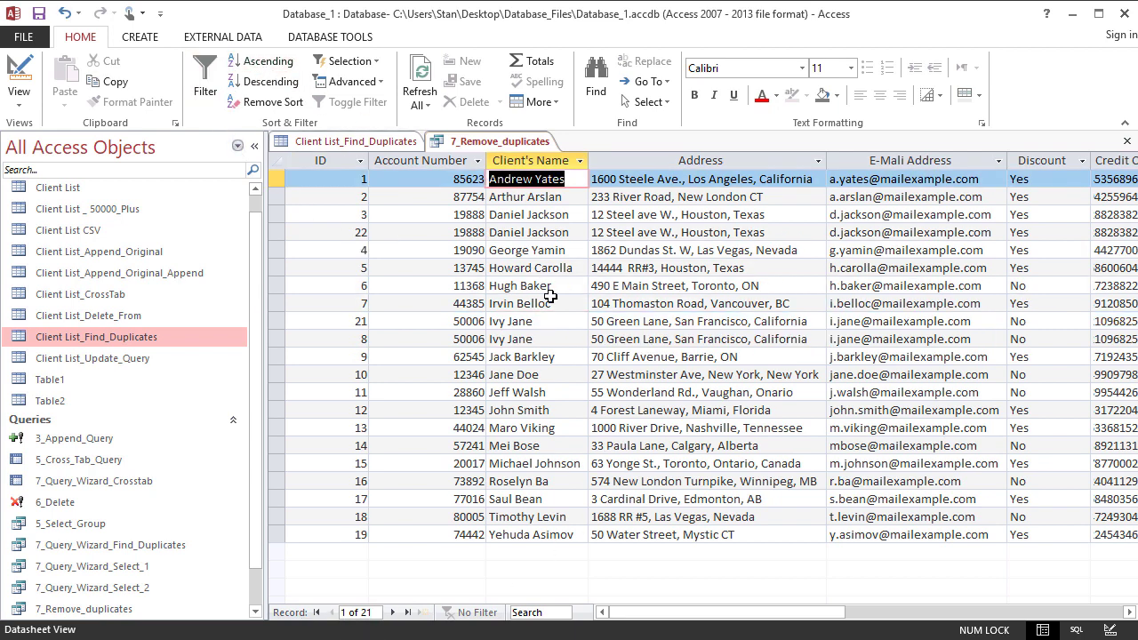
pyautogui.moveTo(559, 335); pyautogui.dragTo(491, 339)
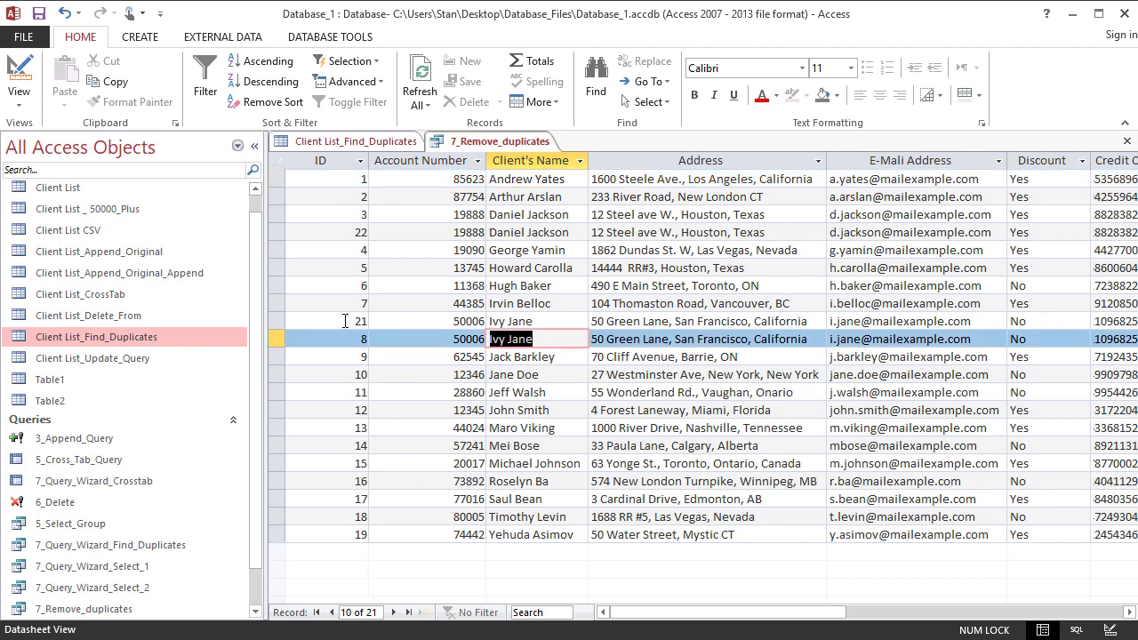
pyautogui.click(344, 321)
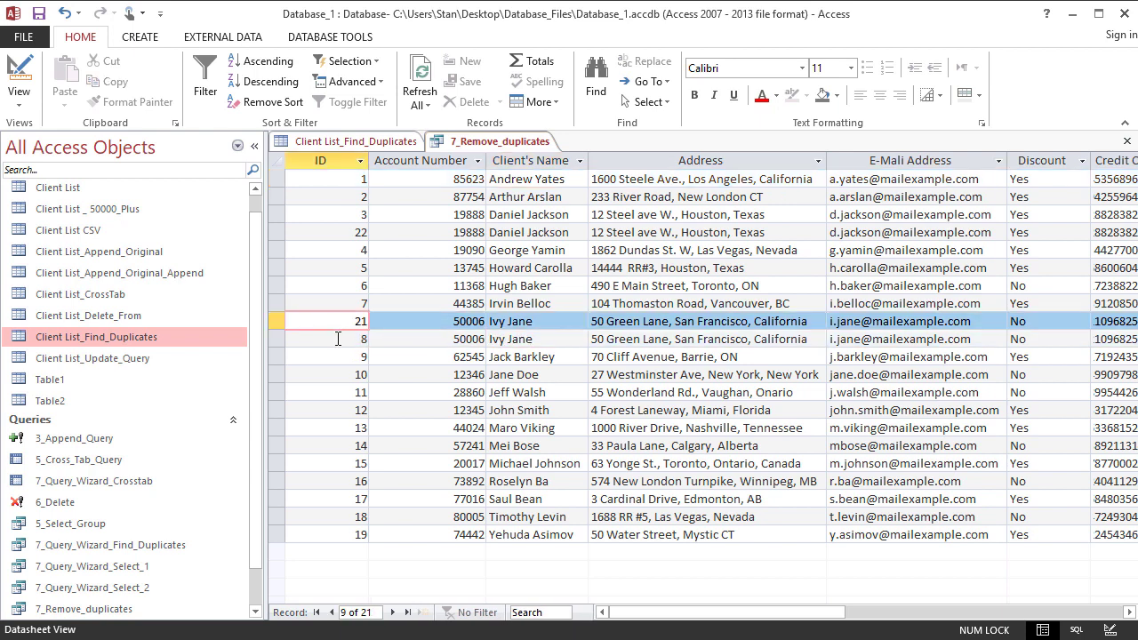
pyautogui.click(339, 338)
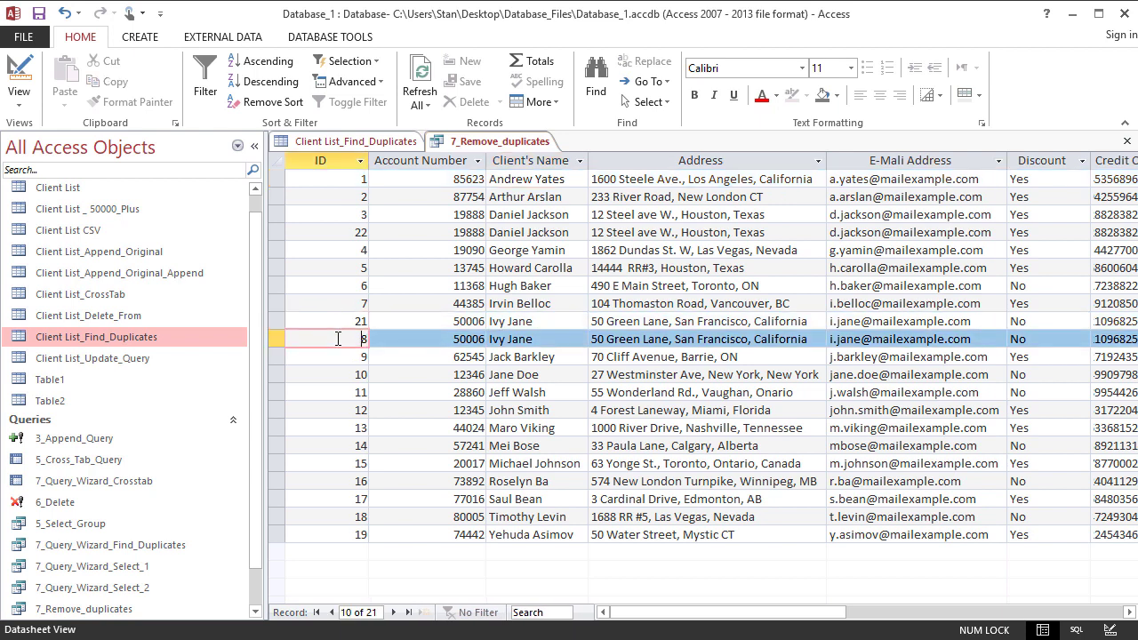
pyautogui.click(568, 215)
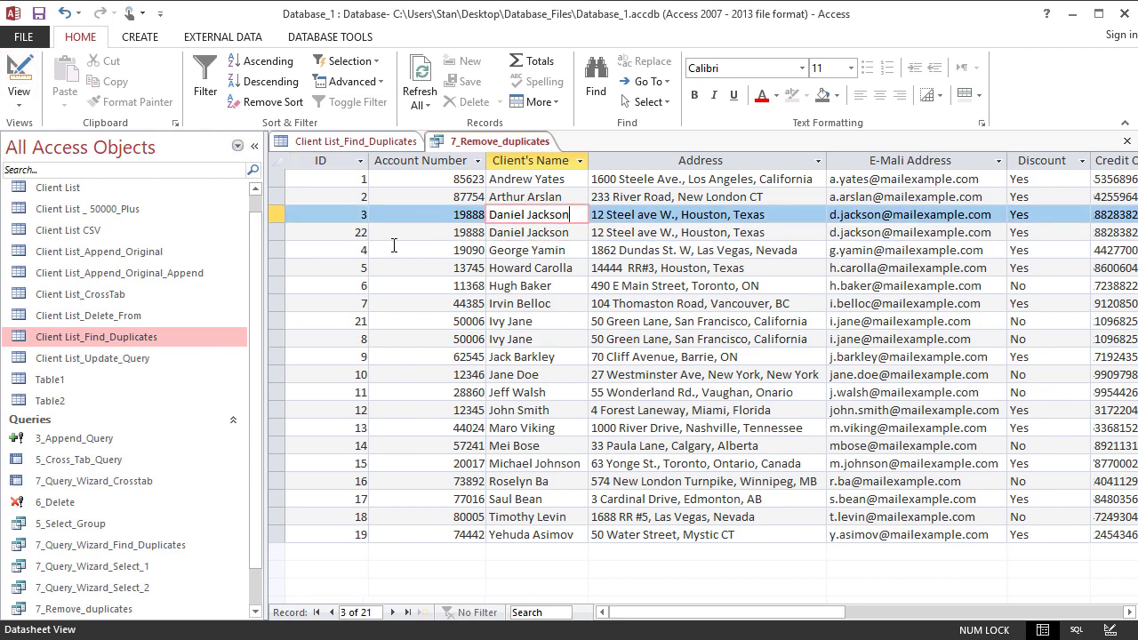
pyautogui.click(573, 238)
pyautogui.hotkey('shift', 'space')
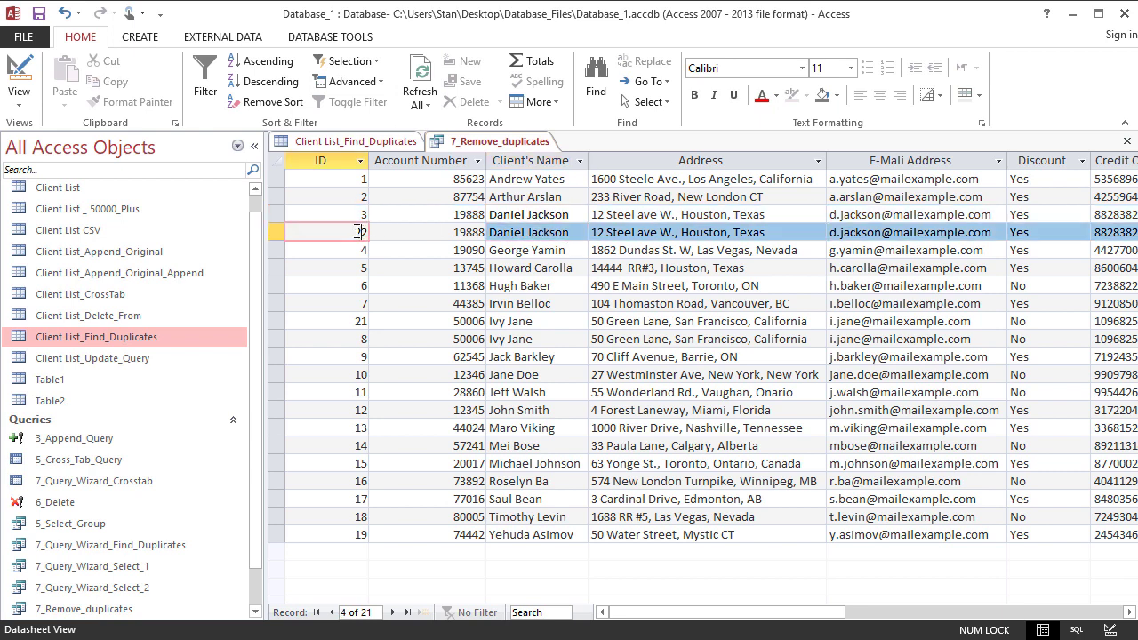
pyautogui.press('Up')
pyautogui.press('Down')
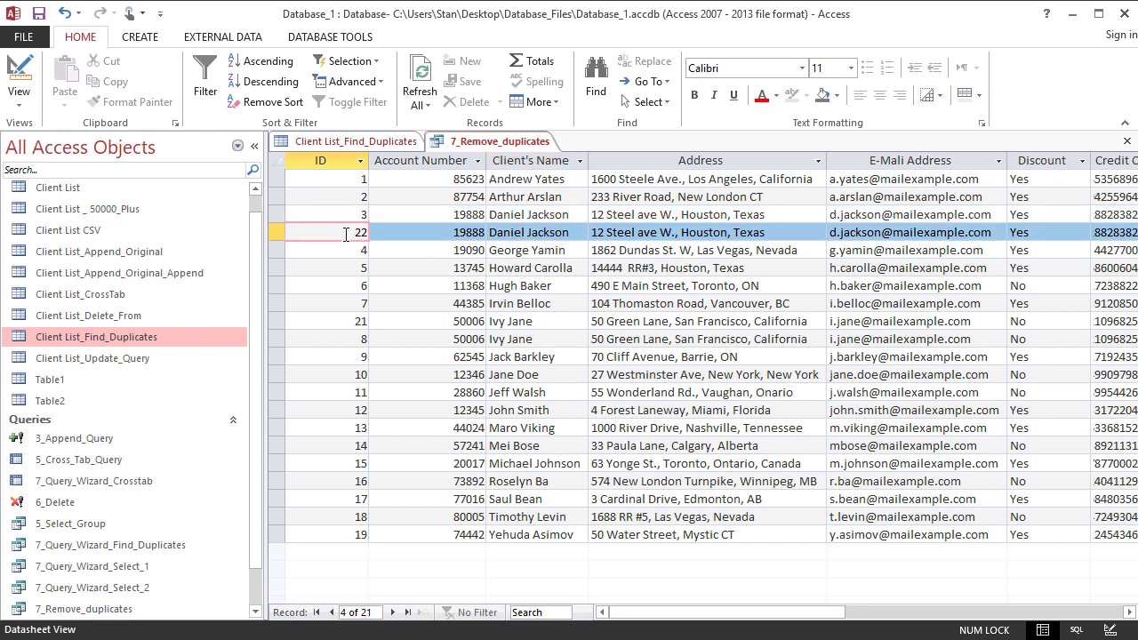
pyautogui.click(344, 340)
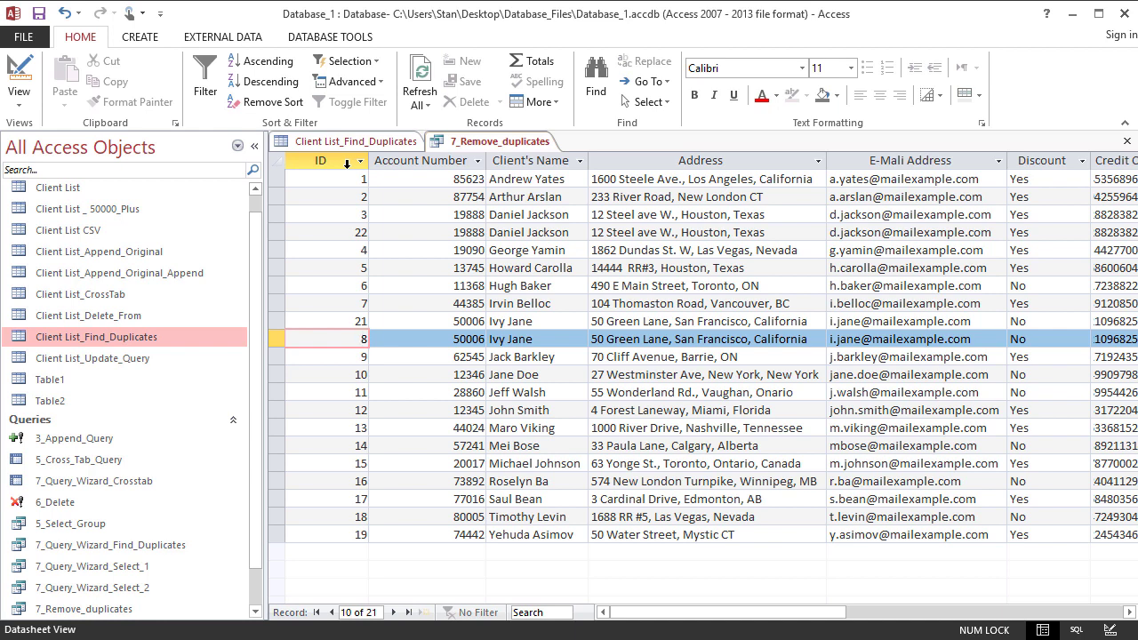
# Set the ID column's total to Max, run the query and check the ID kept for a previously repeated client.
pyautogui.click(19, 71)
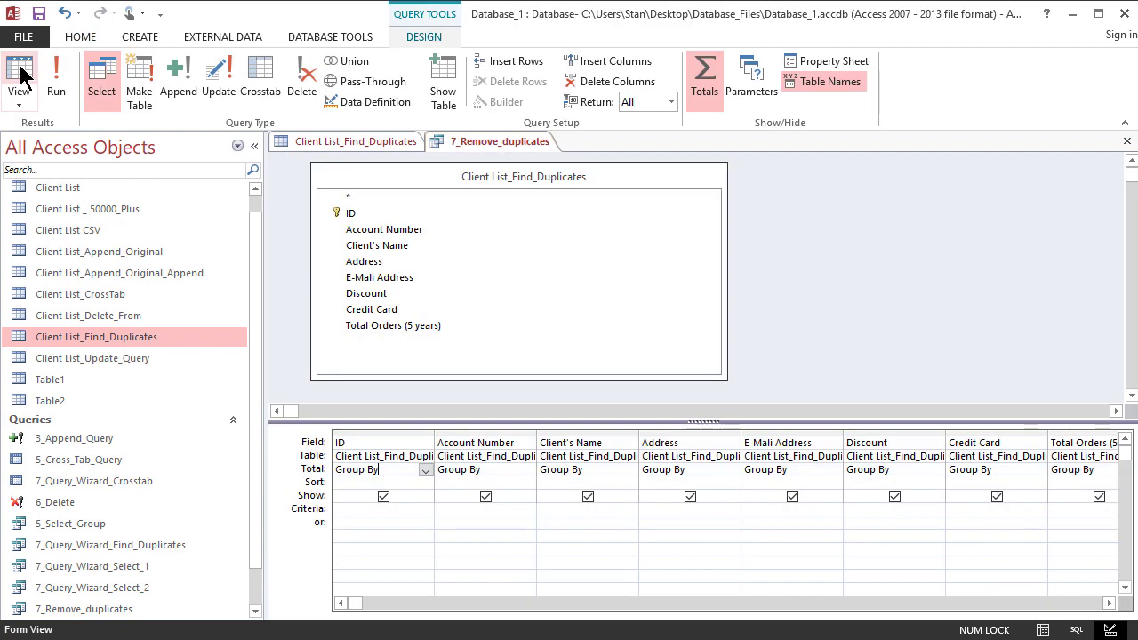
pyautogui.click(426, 471)
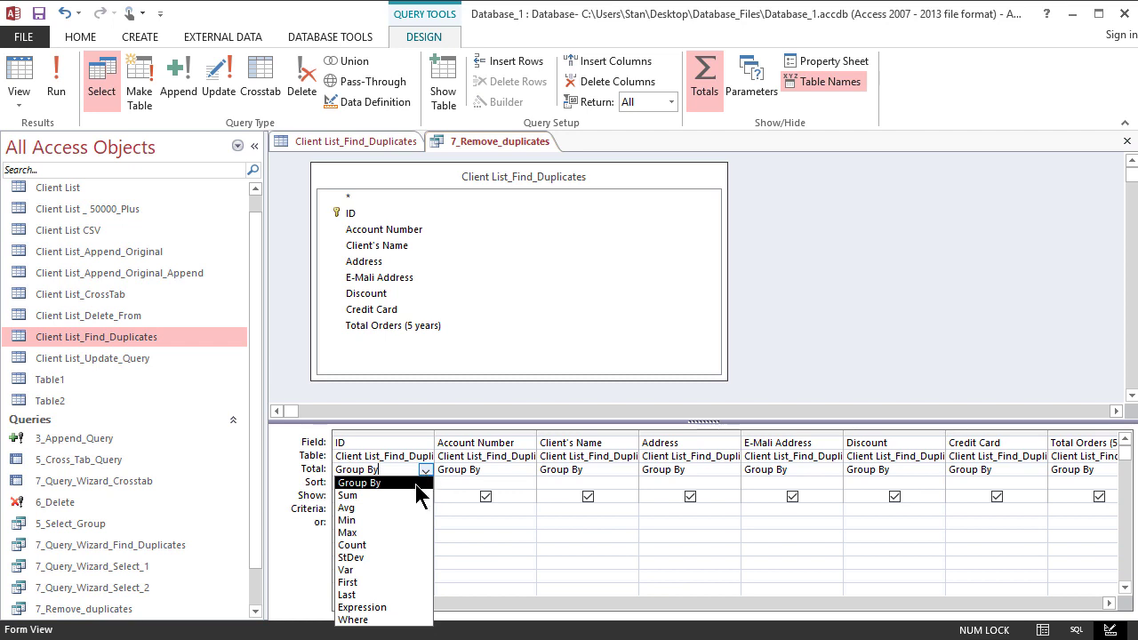
pyautogui.click(405, 533)
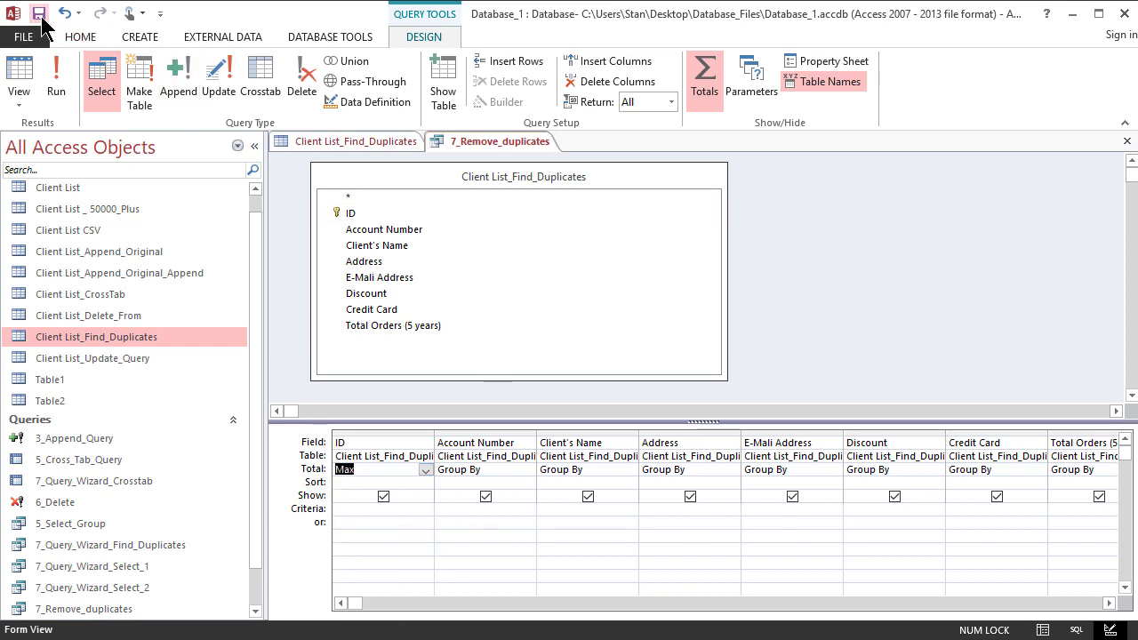
pyautogui.click(55, 78)
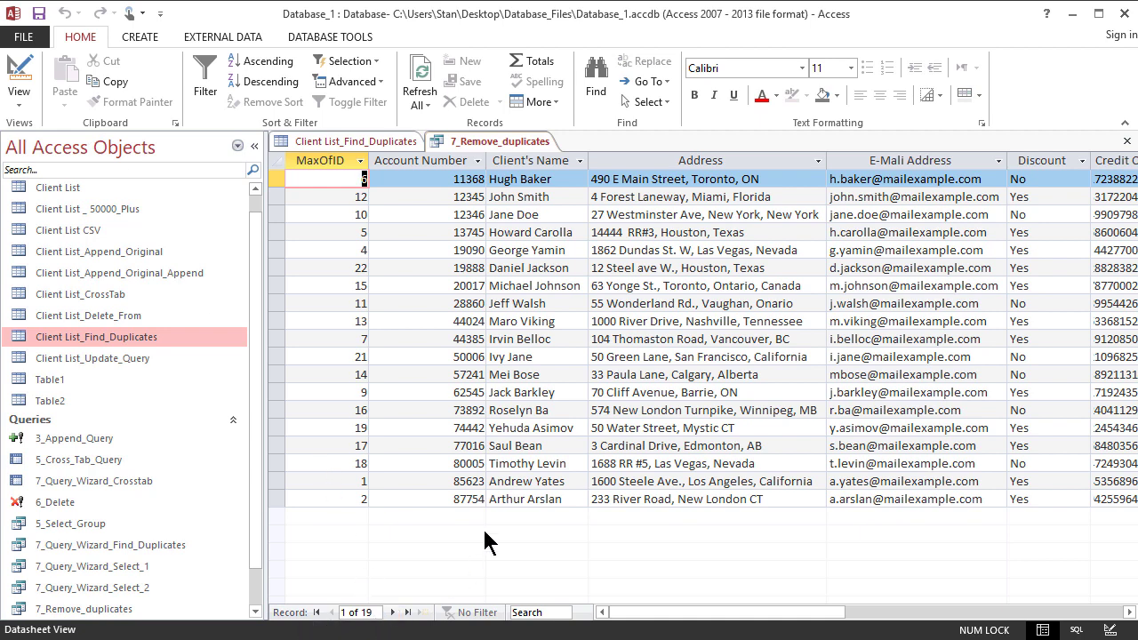
pyautogui.click(537, 356)
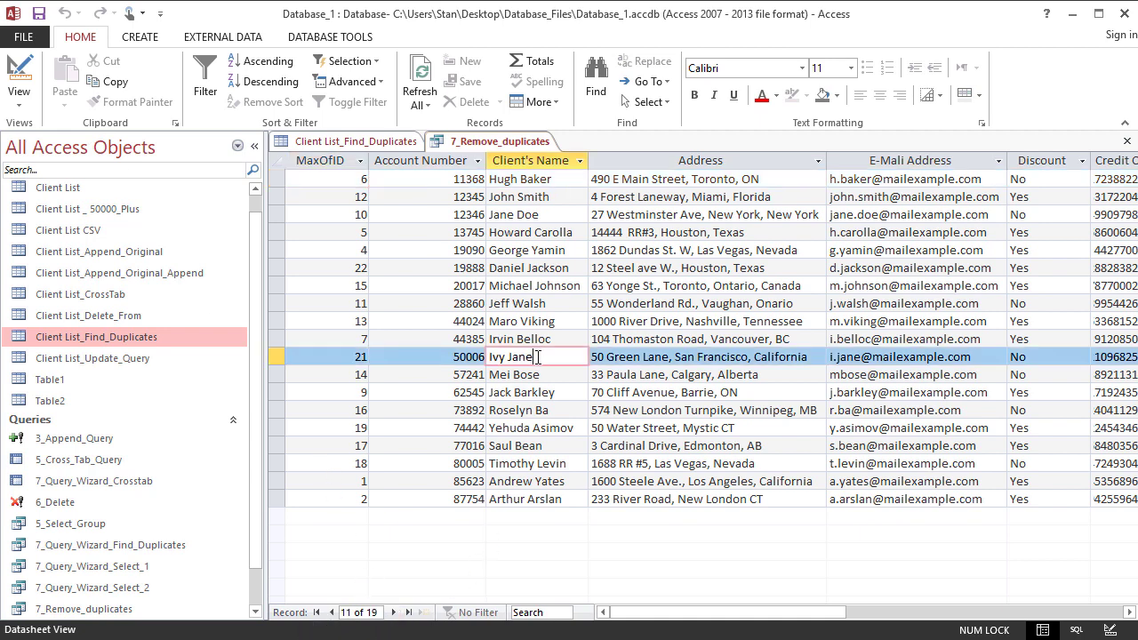
pyautogui.doubleClick(355, 356)
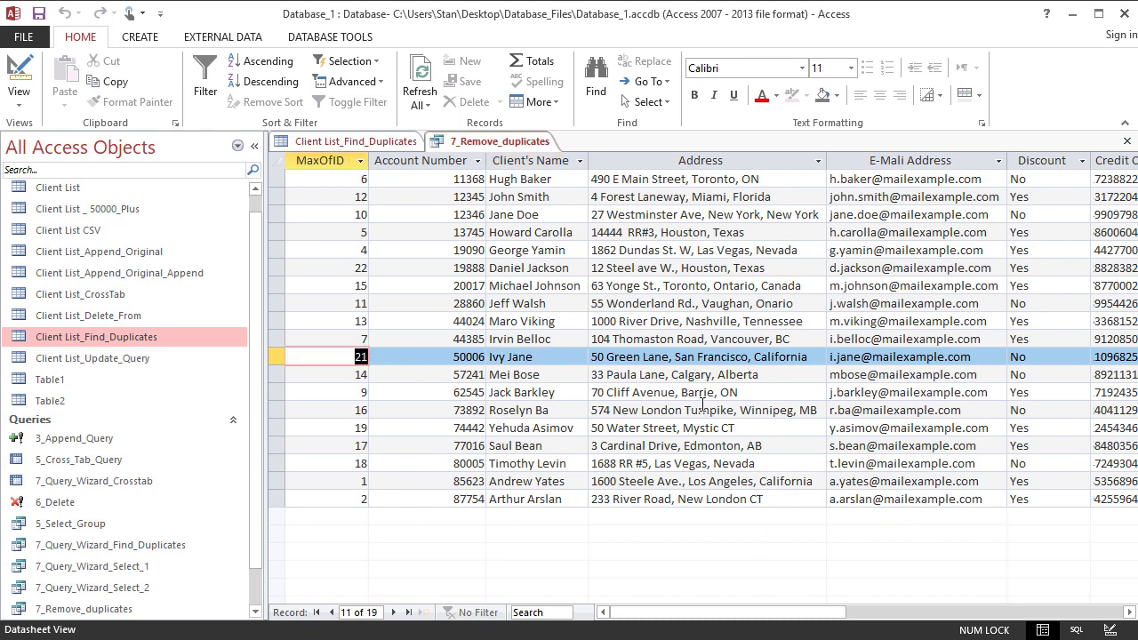
# Return the 7_Remove_duplicates query to Design View and view the Make Table options without creating a table.
pyautogui.click(140, 38)
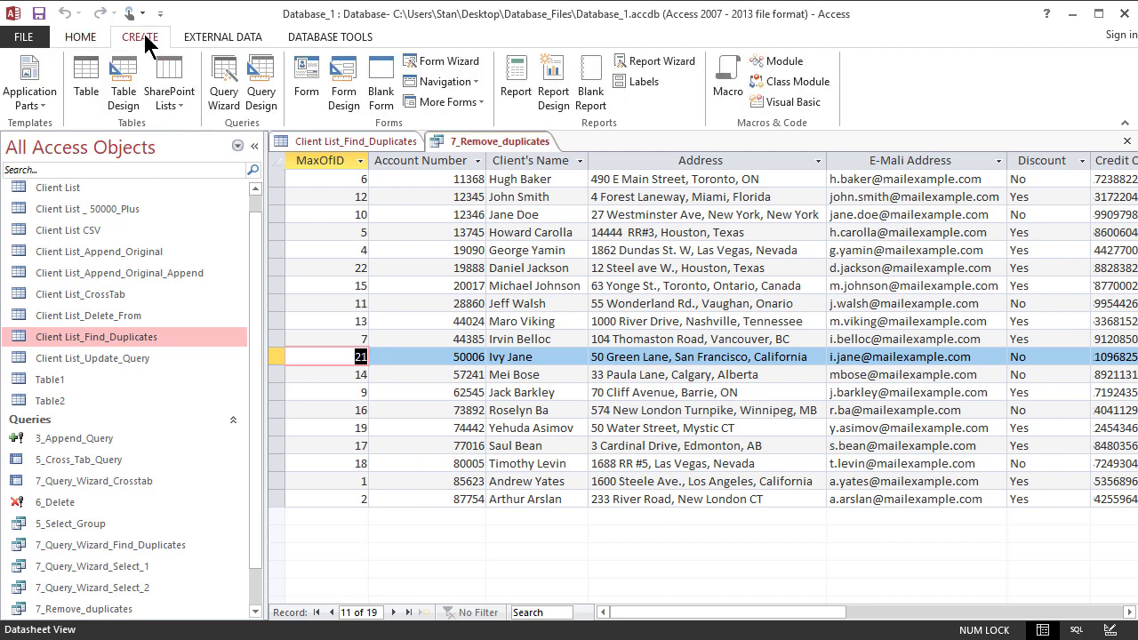
pyautogui.click(491, 134)
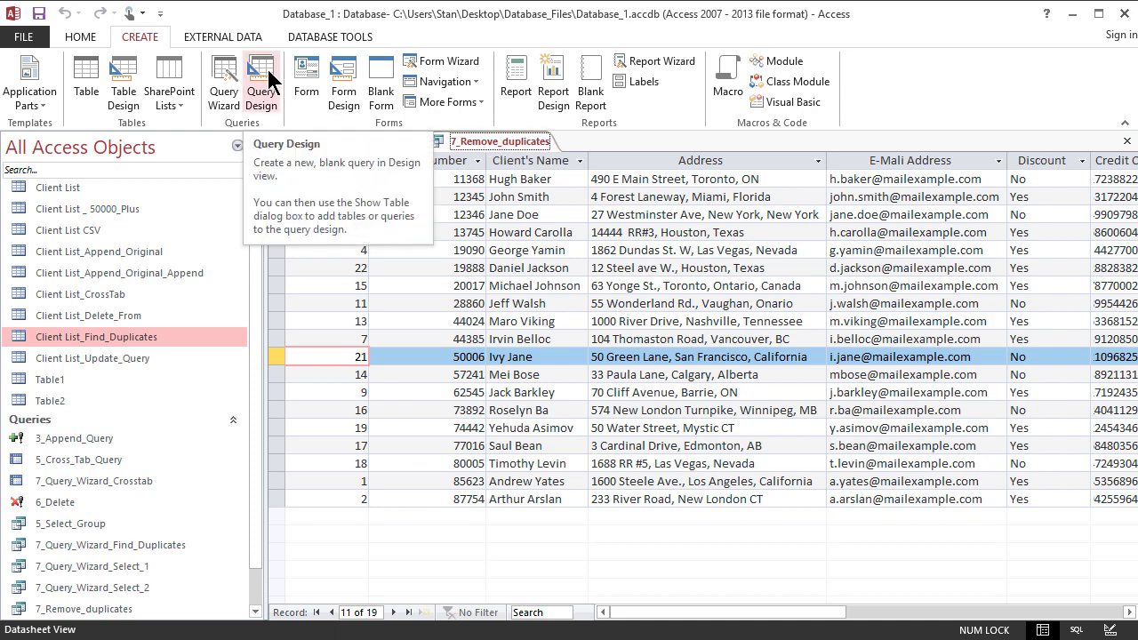
pyautogui.click(467, 140)
pyautogui.rightClick(467, 140)
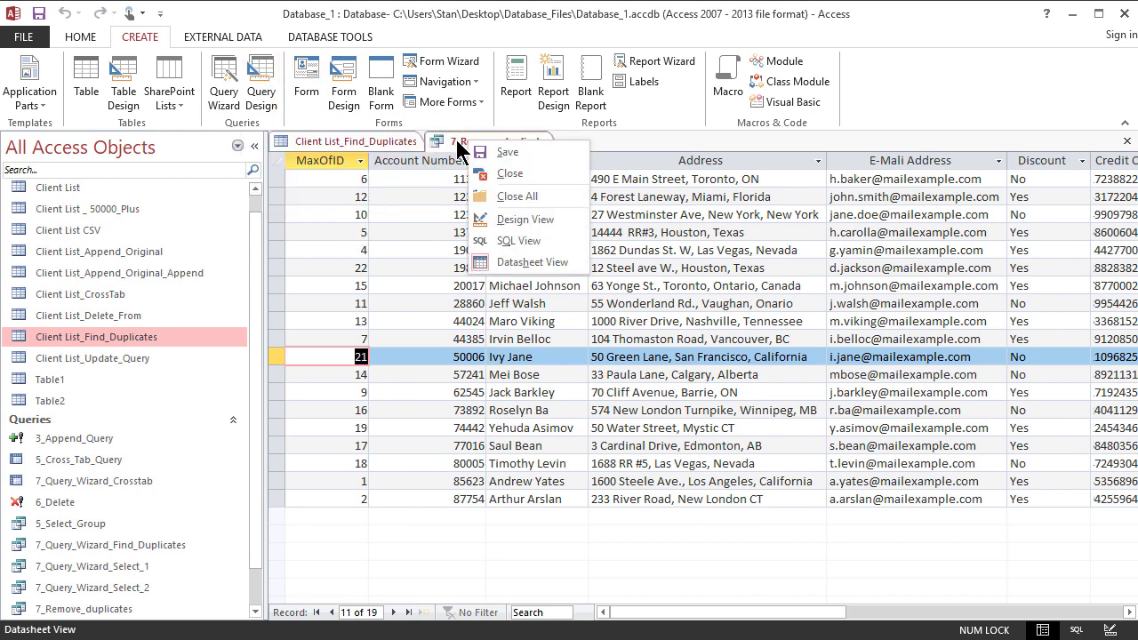
pyautogui.click(543, 220)
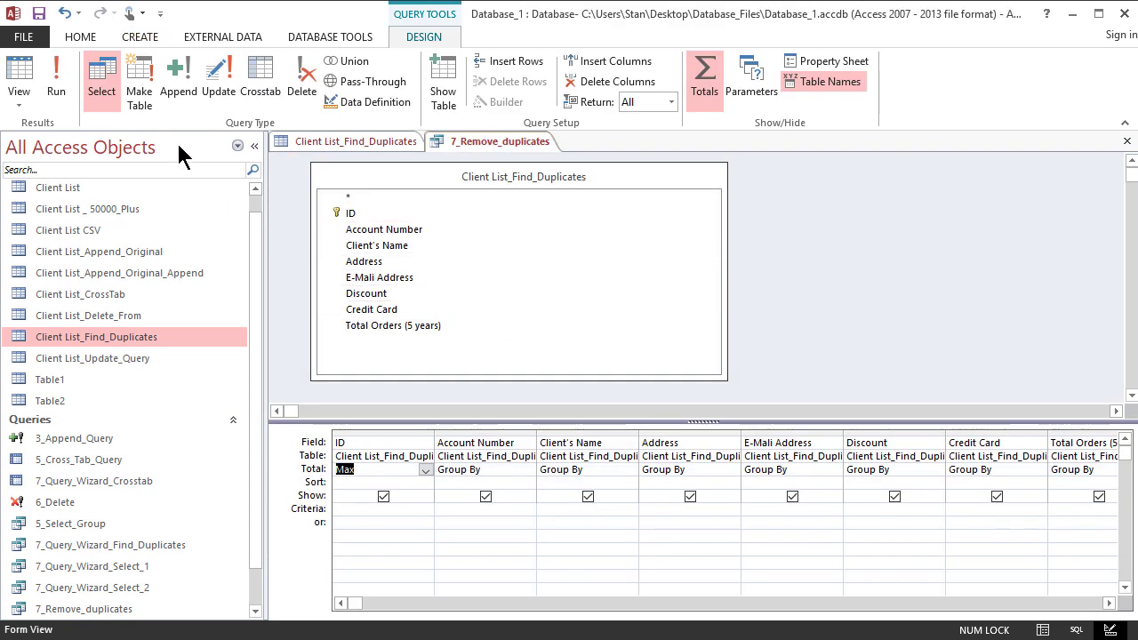
pyautogui.click(142, 88)
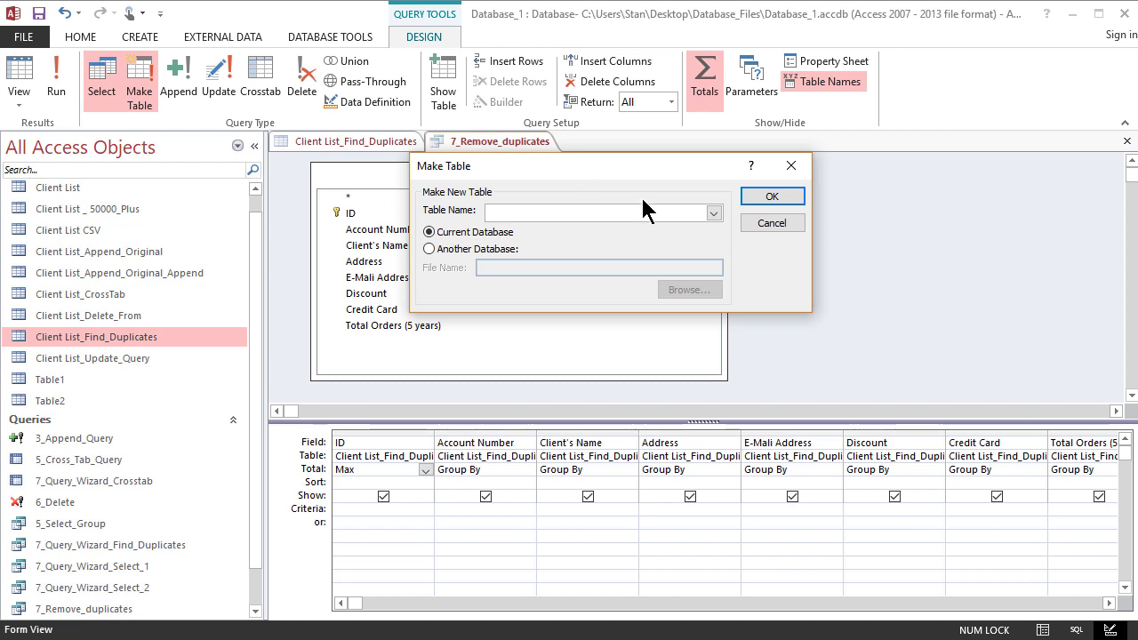
pyautogui.click(747, 219)
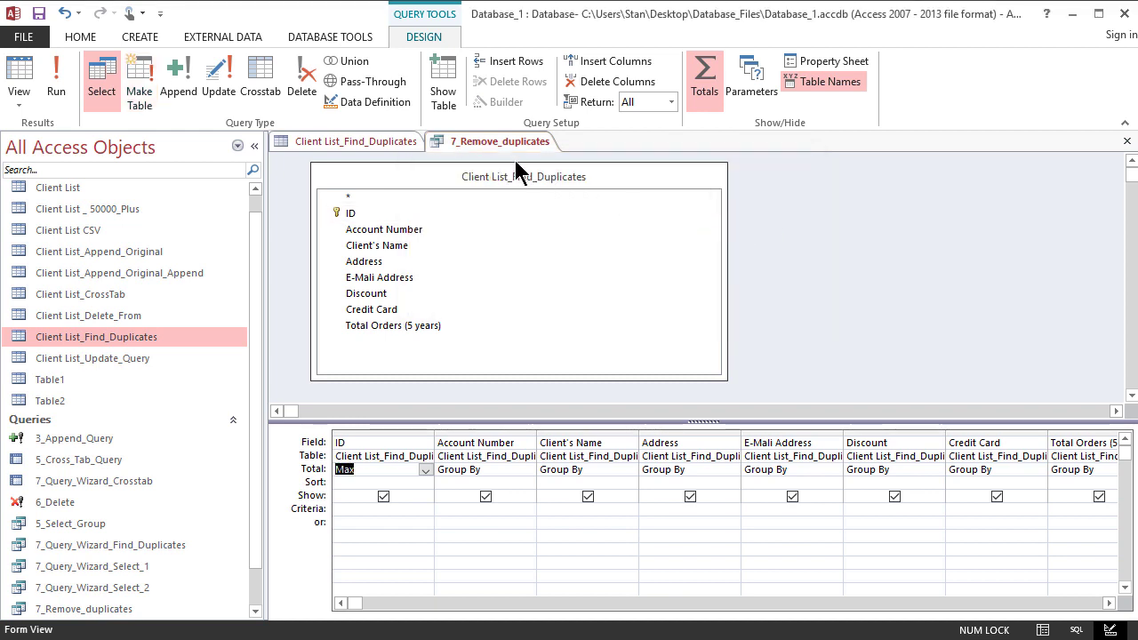